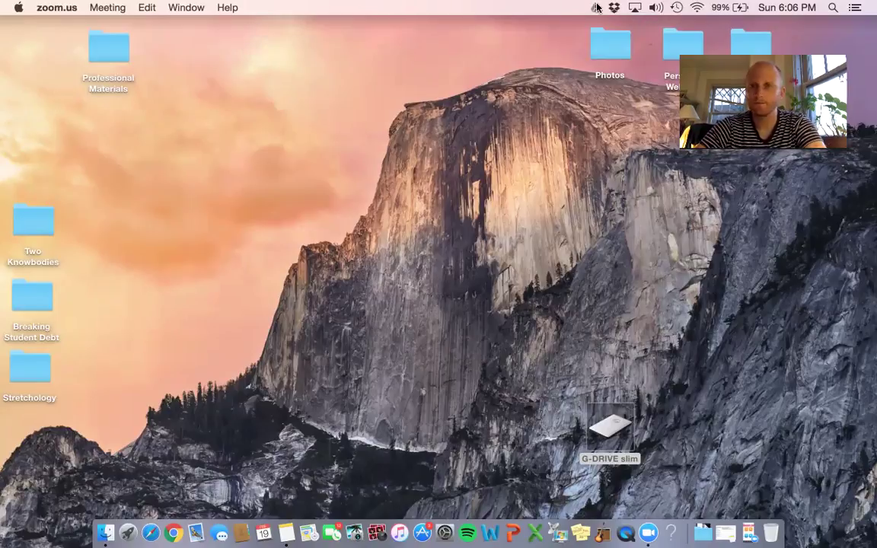
- Launch Audacity through a Spotlight search and dismiss its welcome message
click(832, 8)
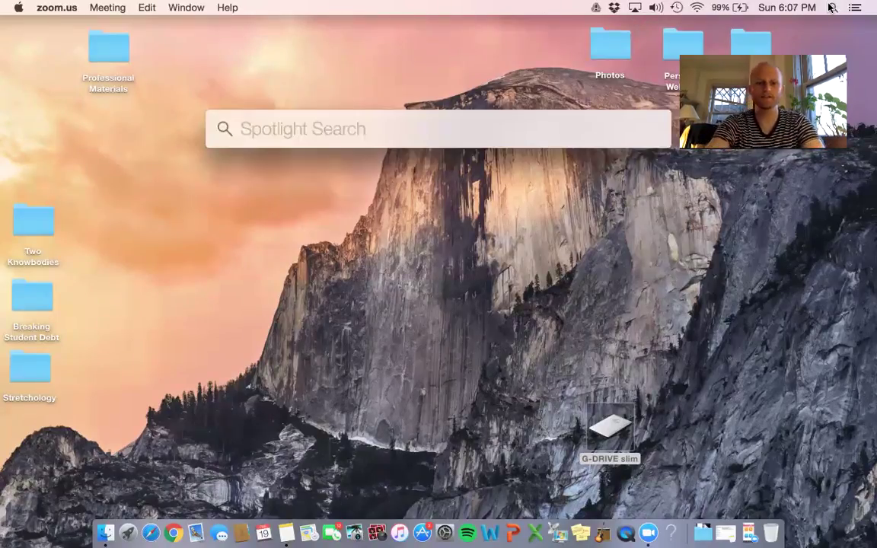
text(audacity)
key(Return)
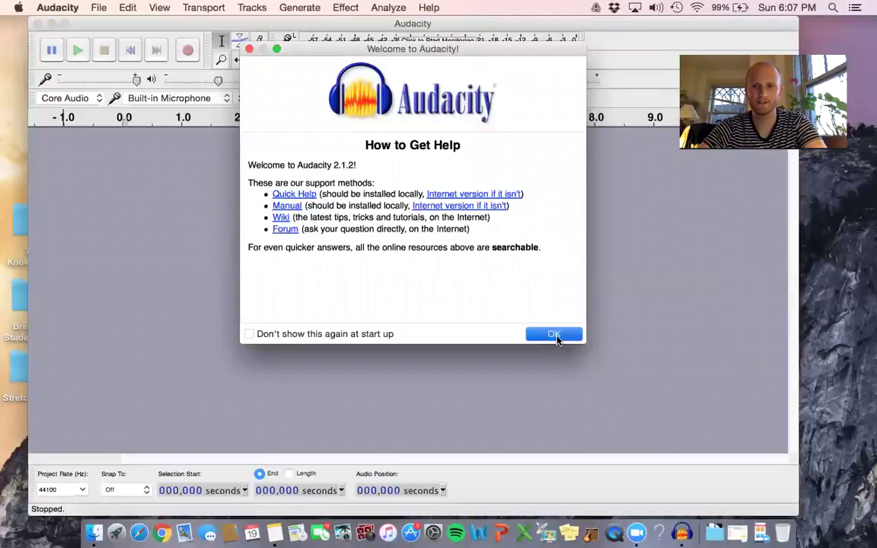
click(556, 335)
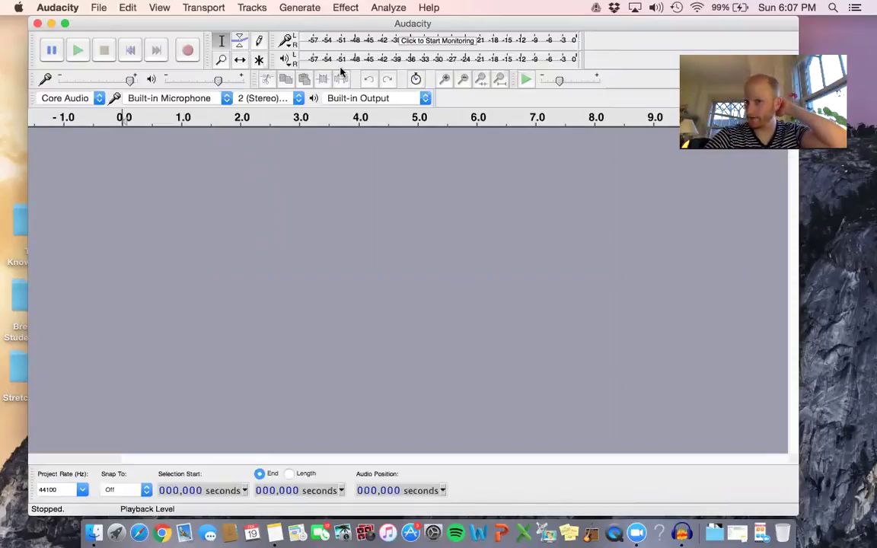
- Record about 32 seconds of stereo audio from the built-in microphone and play the take back from the beginning
click(188, 51)
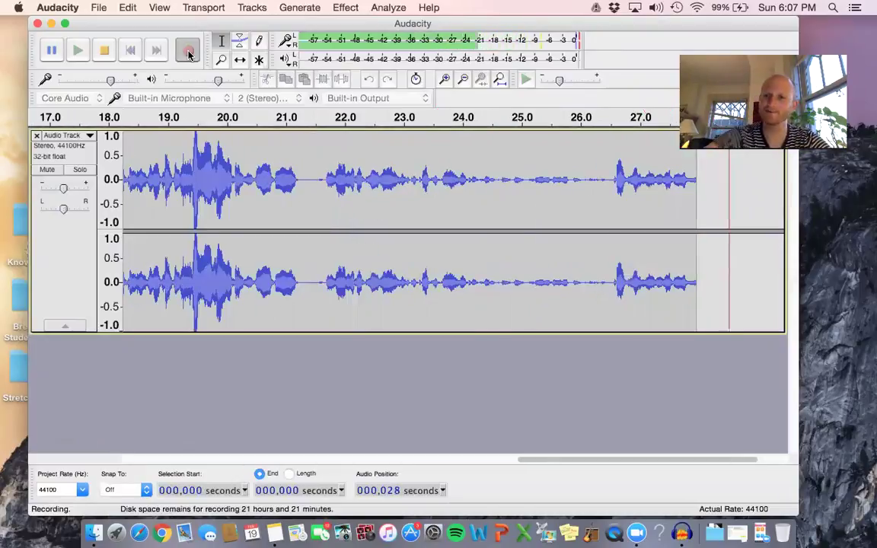
click(104, 49)
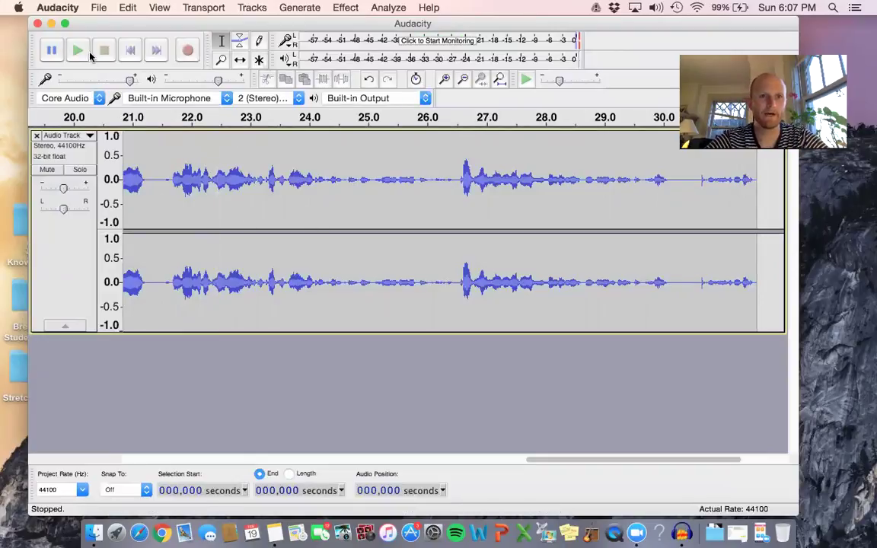
click(121, 51)
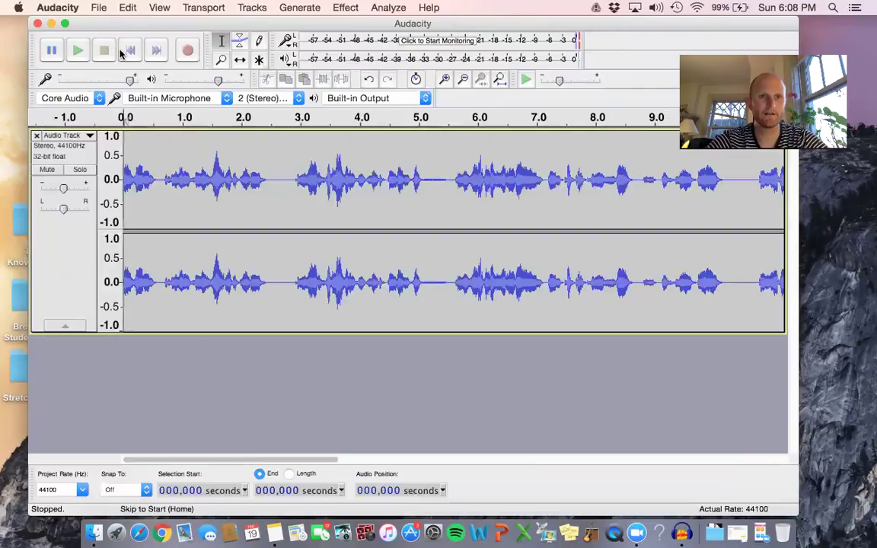
click(122, 112)
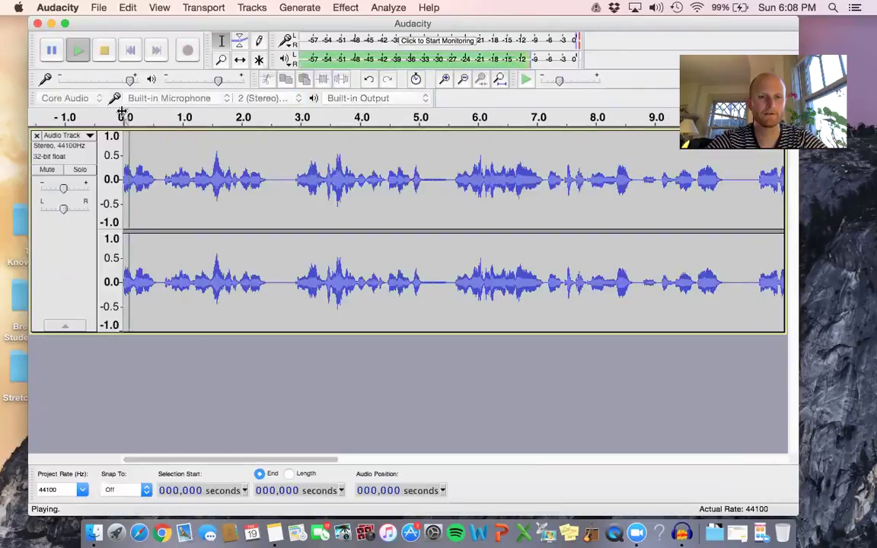
click(106, 44)
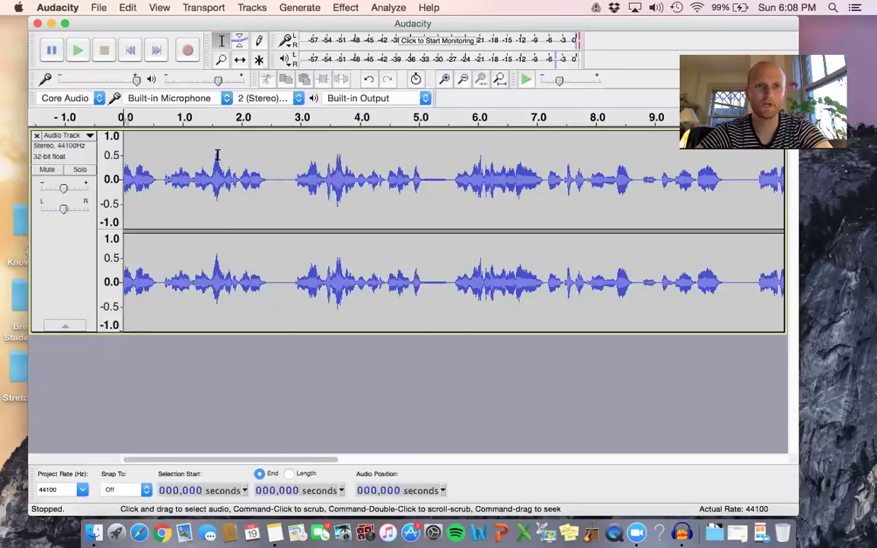
click(99, 9)
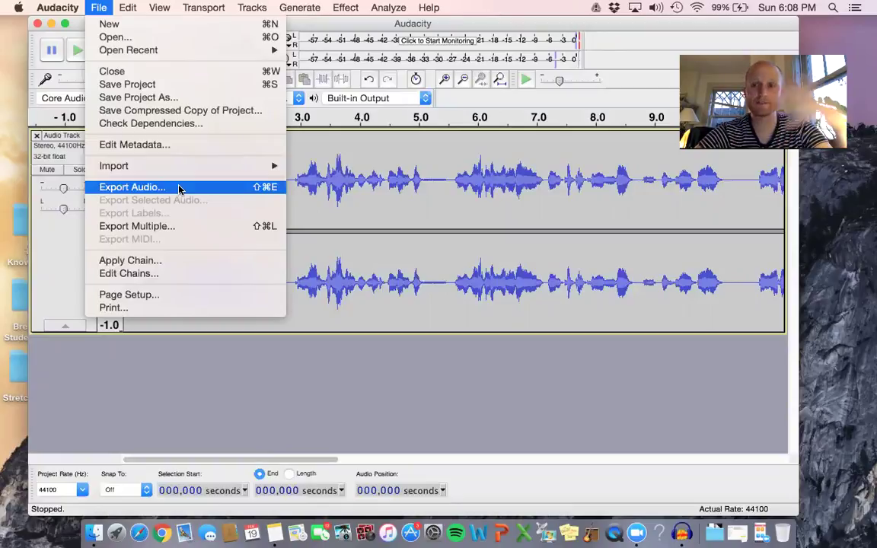
click(100, 8)
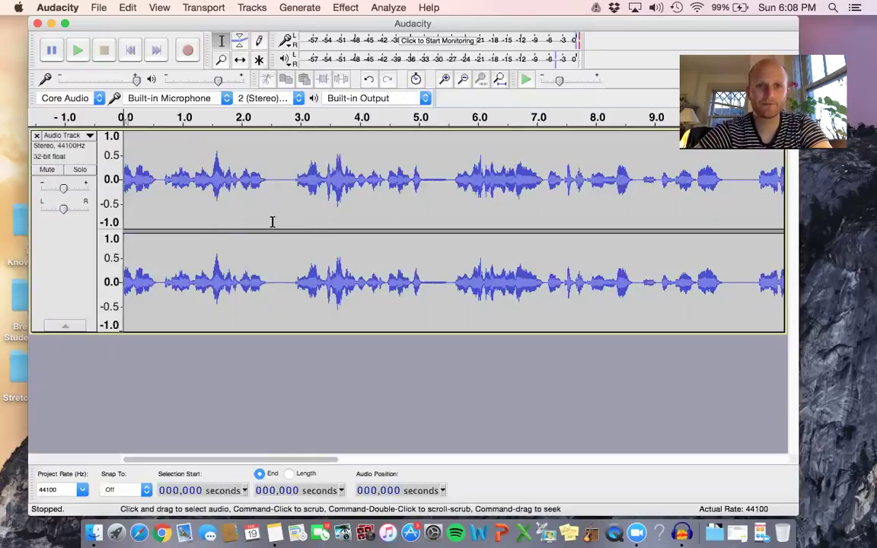
- Add a new mono audio track below the recorded stereo track
click(205, 8)
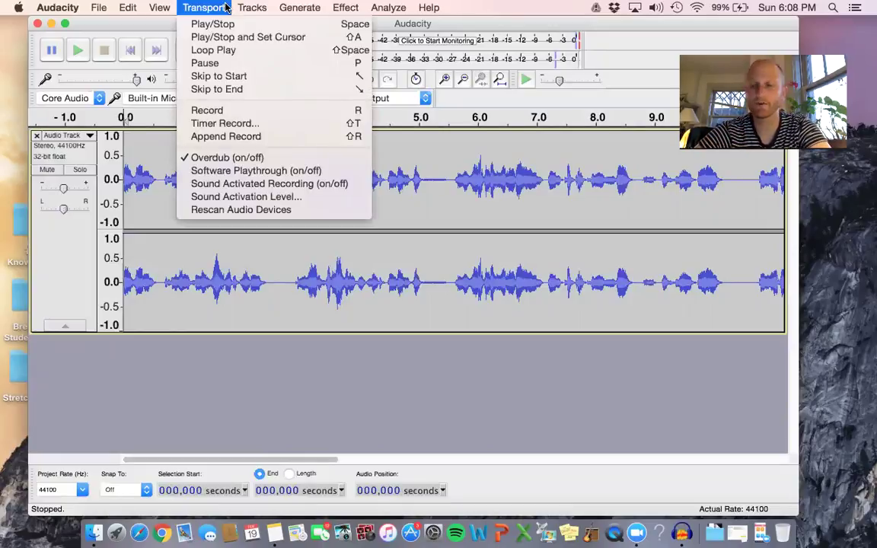
mouse_move(252, 7)
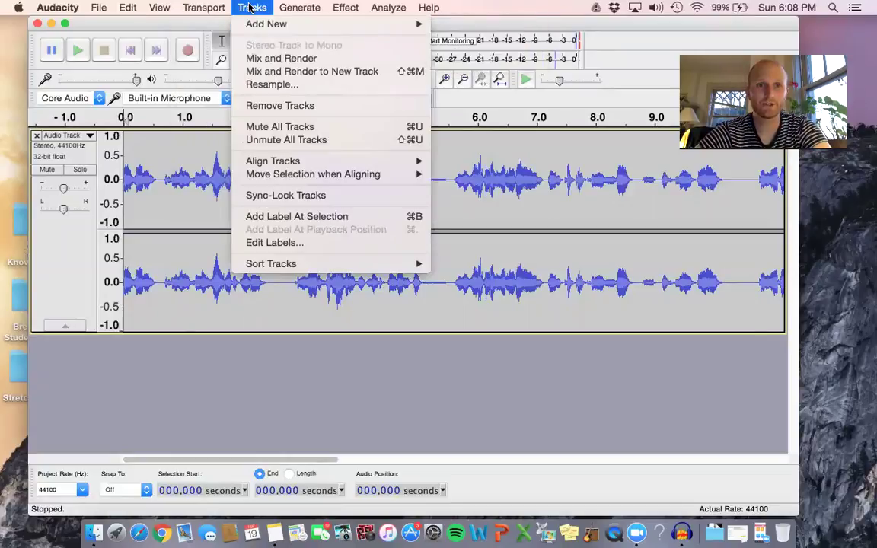
mouse_move(255, 25)
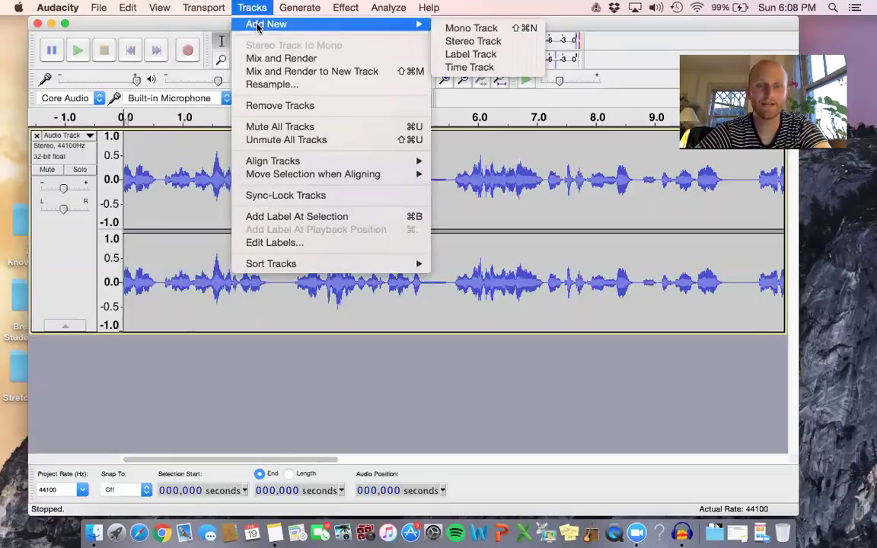
click(458, 31)
scroll(216, 356, down, 1)
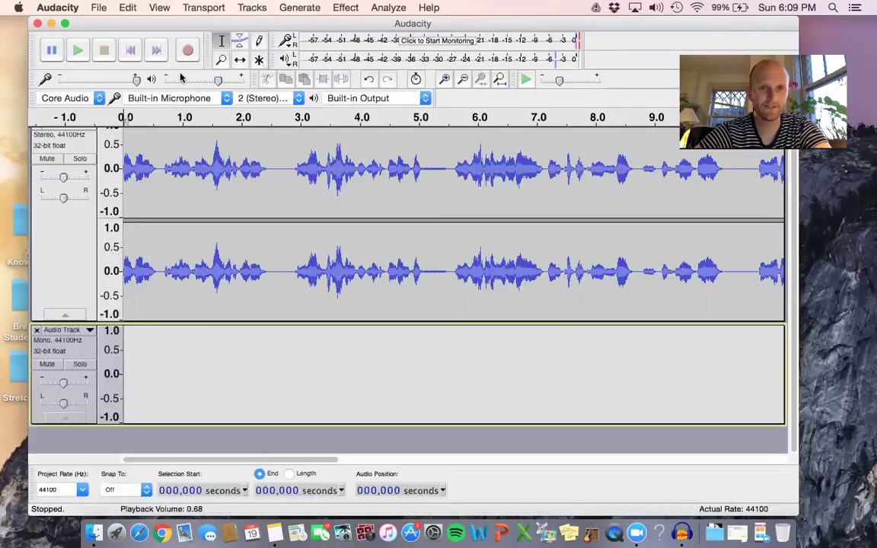
- Select the silent pause from about 2.5 to 2.8 seconds in the stereo recording with the Selection tool
click(242, 61)
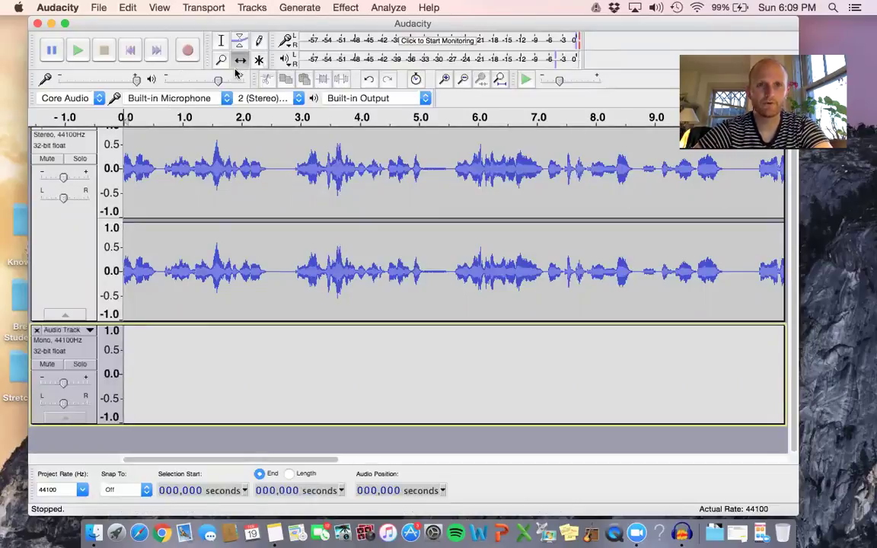
click(220, 43)
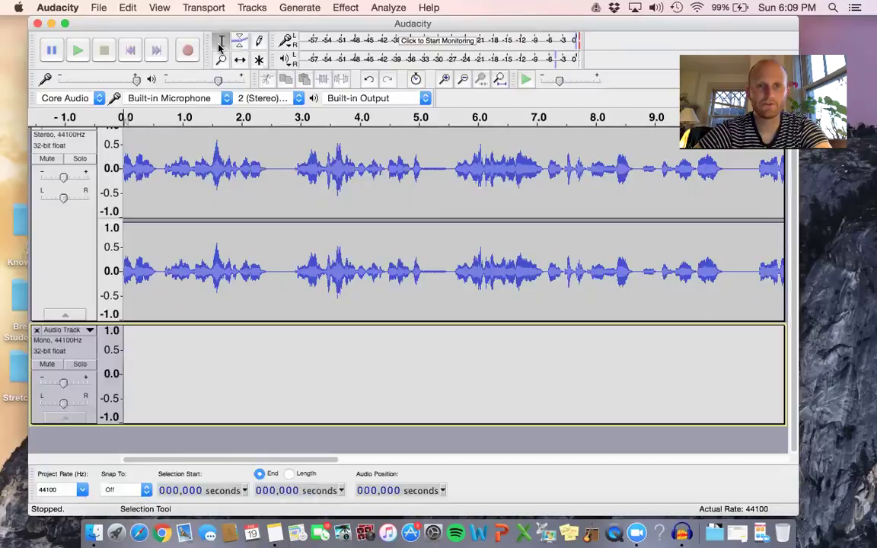
click(276, 182)
shift+click(457, 194)
mouse_move(276, 190)
mouse_down()
mouse_move(462, 193)
mouse_move(340, 189)
mouse_move(284, 176)
mouse_up()
scroll(284, 176, up, 1)
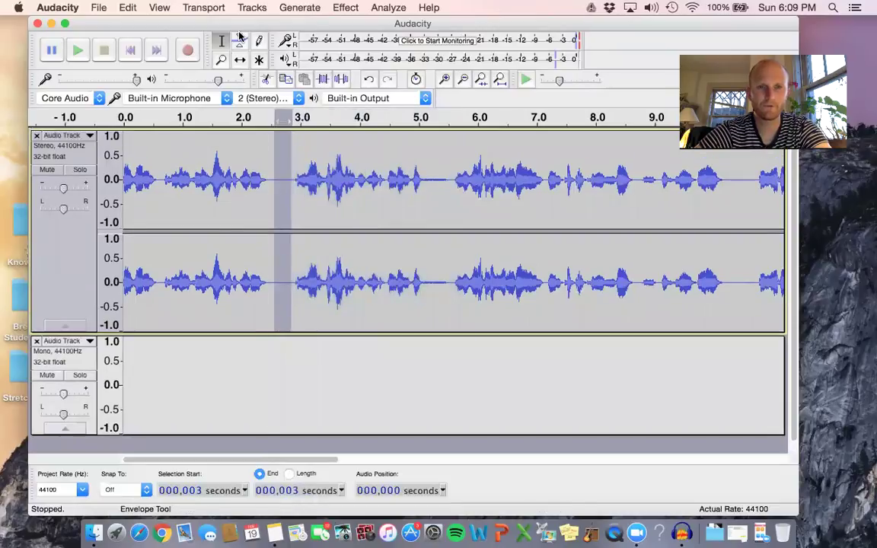
- Examine the waveform around 3 to 4 seconds up close with the Zoom tool and restore the original magnification
click(221, 59)
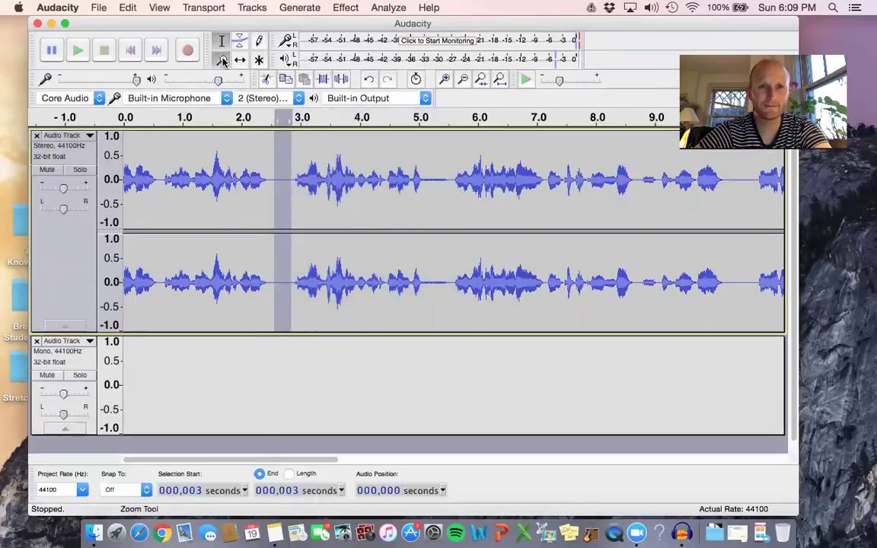
click(366, 207)
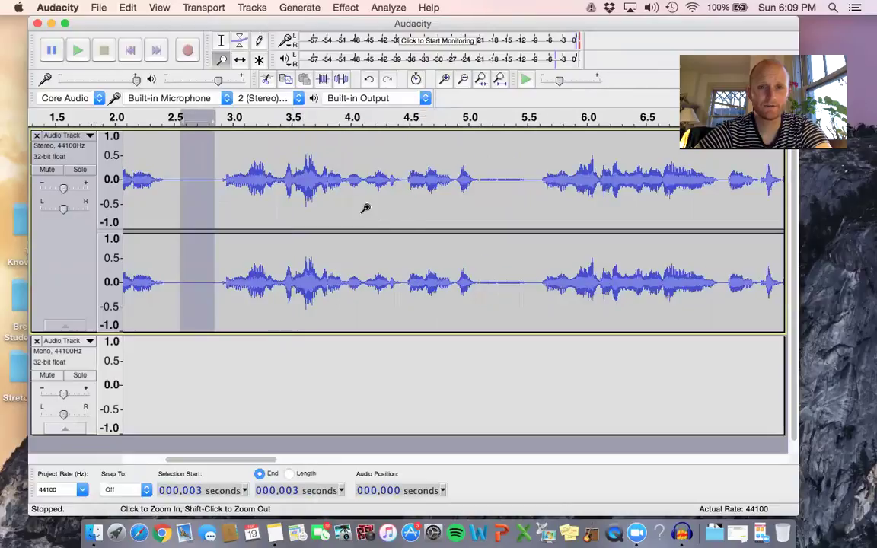
click(269, 153)
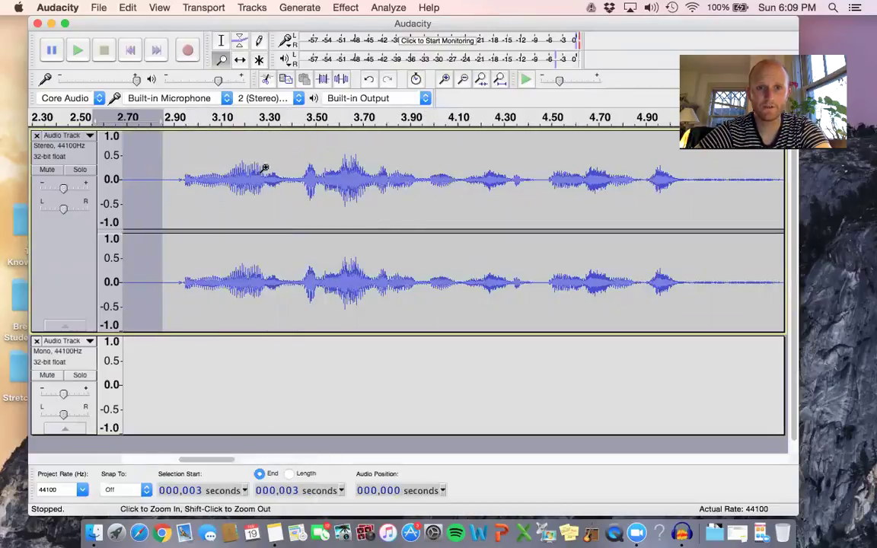
click(462, 79)
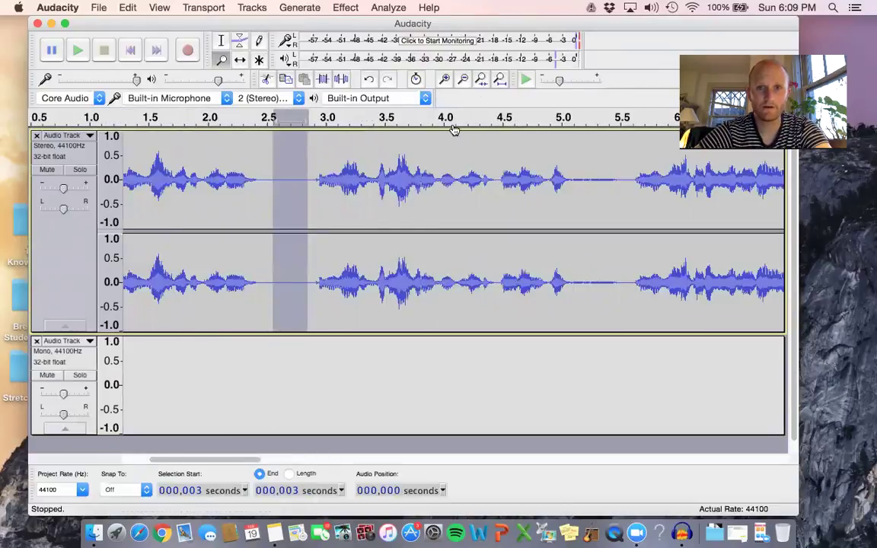
click(462, 79)
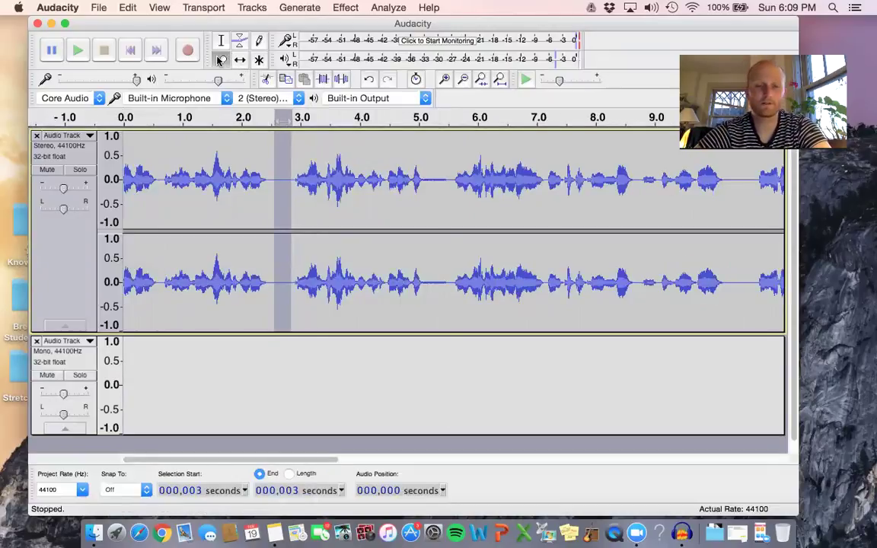
- Delete the selected pause from the stereo recording and play back the edit from about 2 seconds
click(220, 60)
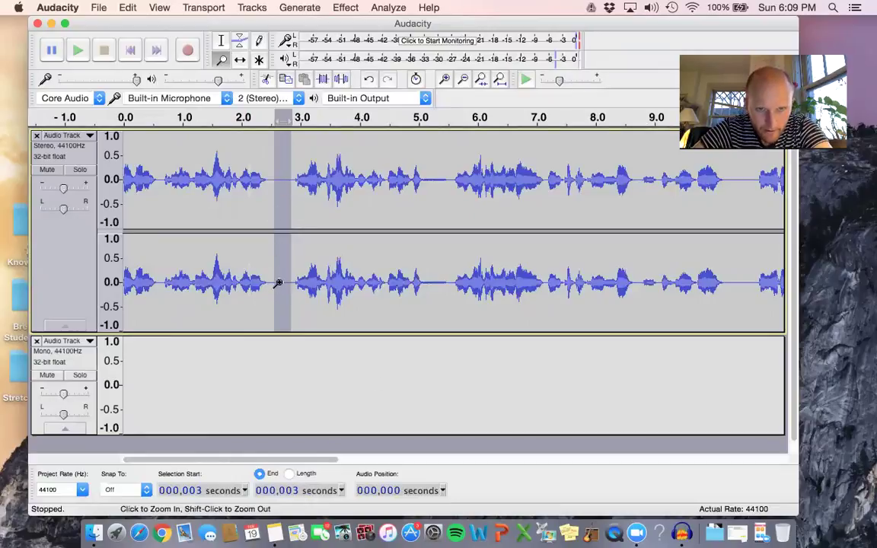
click(247, 112)
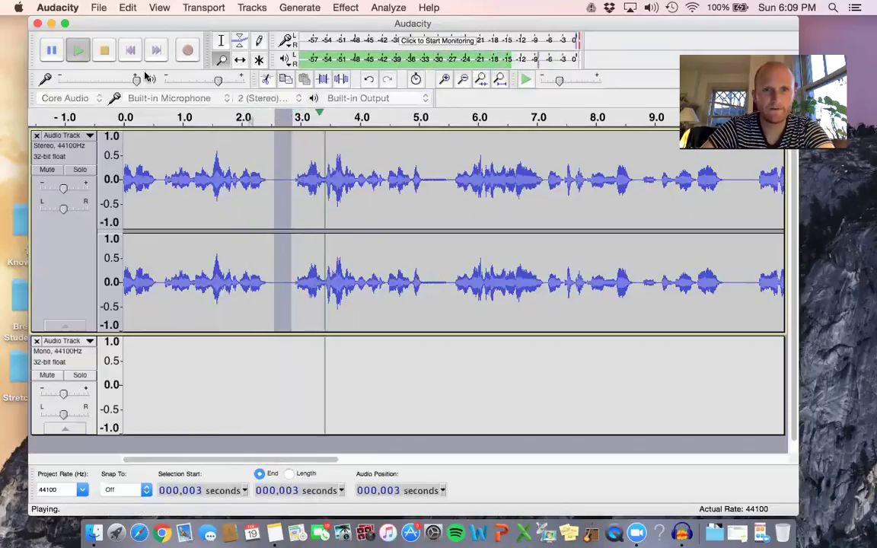
key(space)
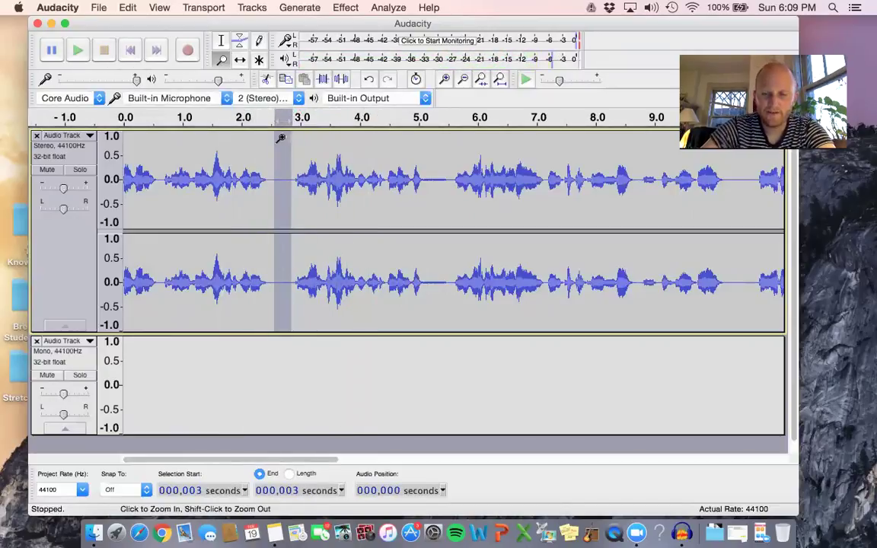
key(Delete)
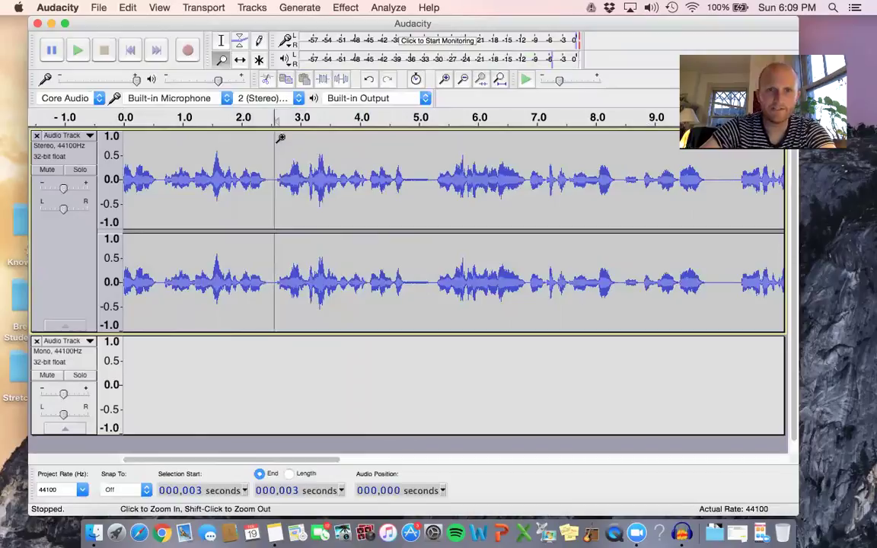
click(243, 117)
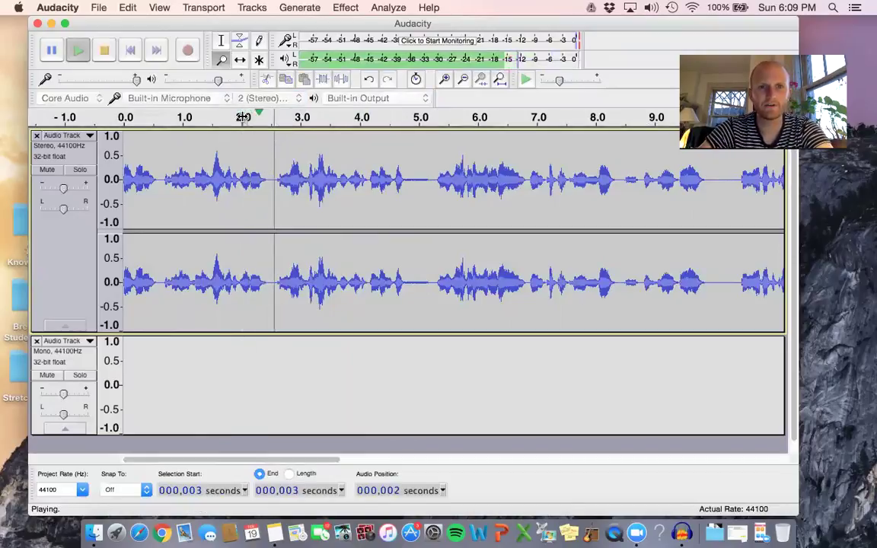
click(102, 51)
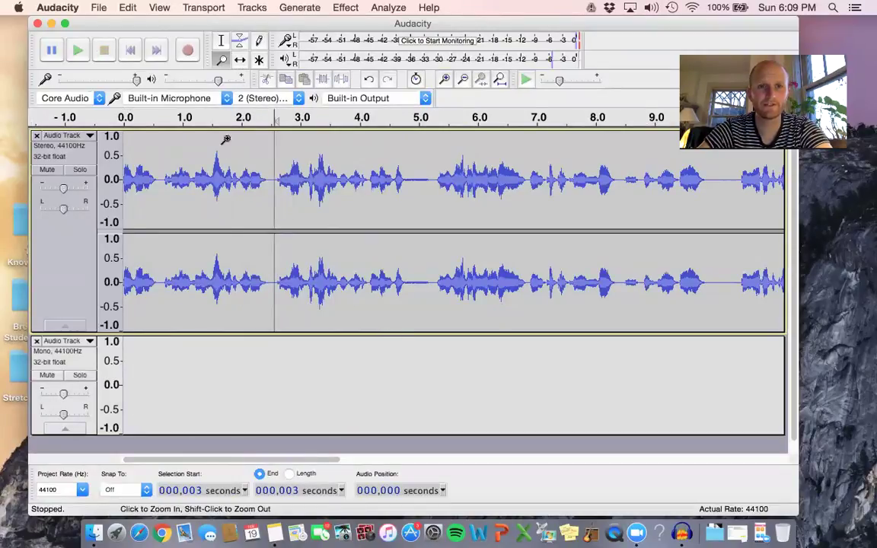
- Shift the stereo clip along the timeline with the Time Shift tool so it starts at about 12.7 seconds
click(240, 60)
drag(240, 239, 500, 237)
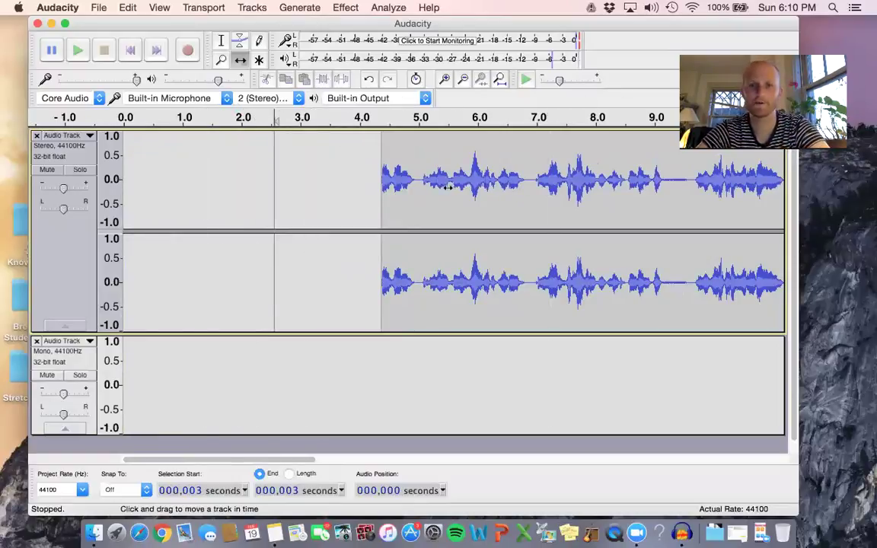
drag(630, 287, 765, 286)
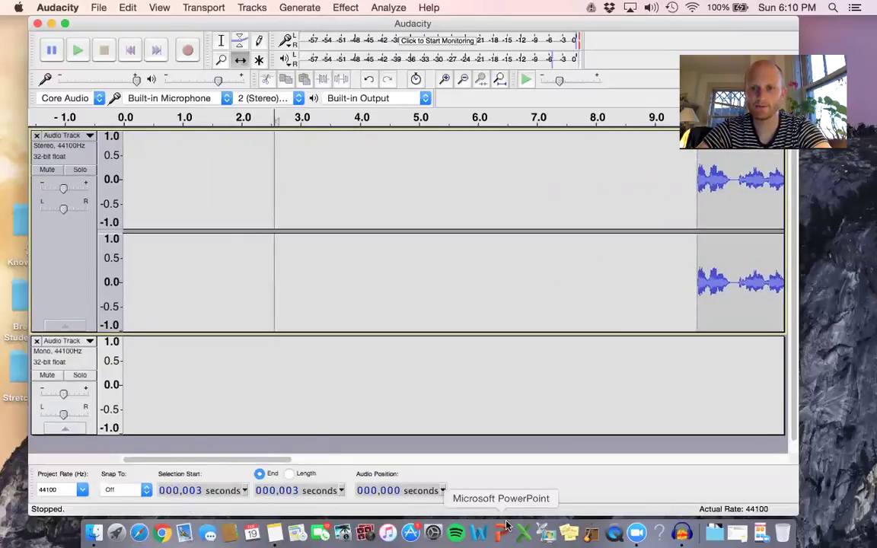
scroll(429, 460, right, 1)
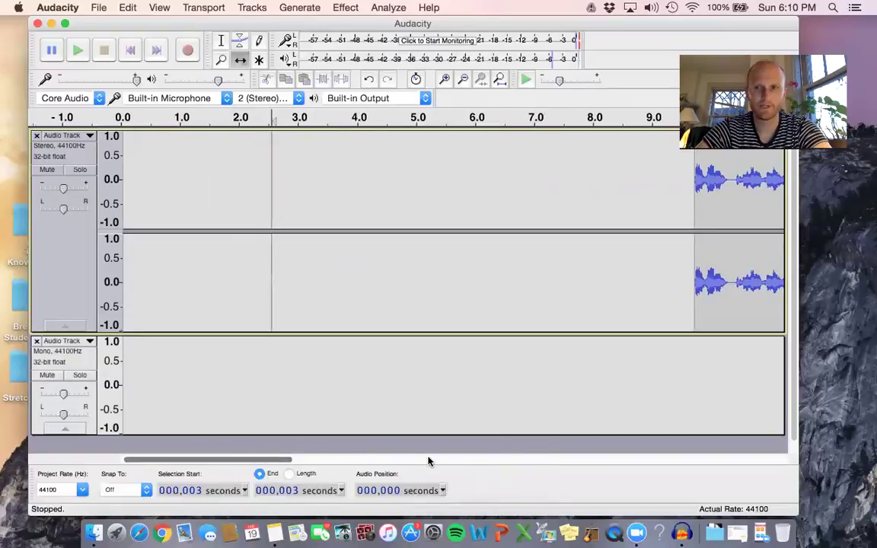
click(428, 461)
drag(460, 267, 528, 264)
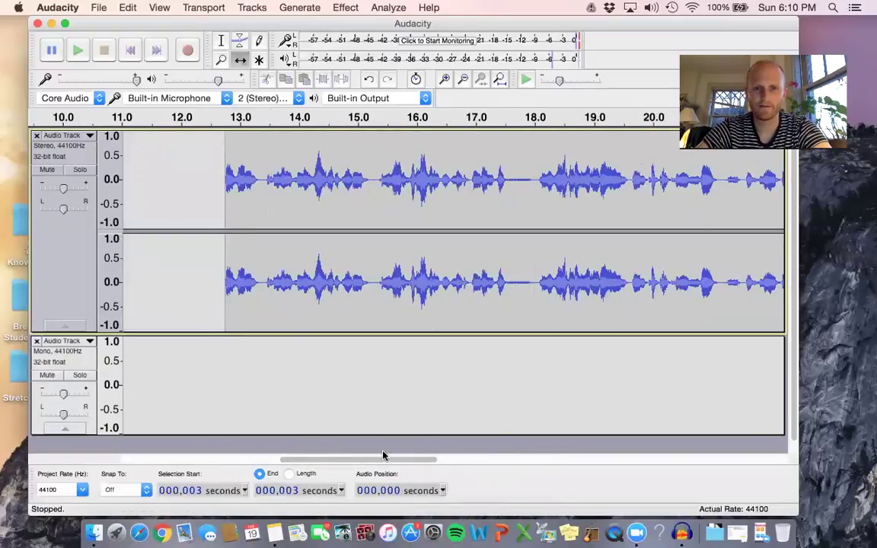
- Make the empty mono track active at the start of the timeline and switch back to the Selection tool
drag(383, 460, 174, 449)
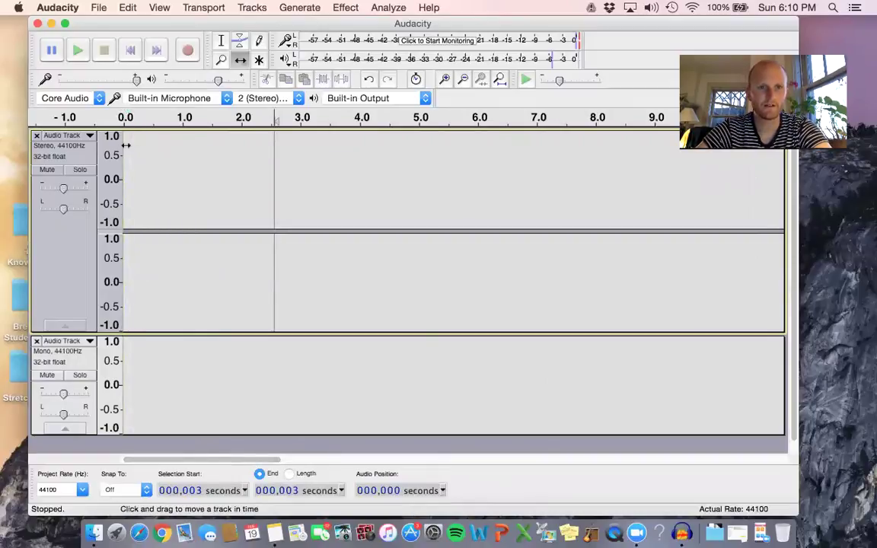
click(121, 358)
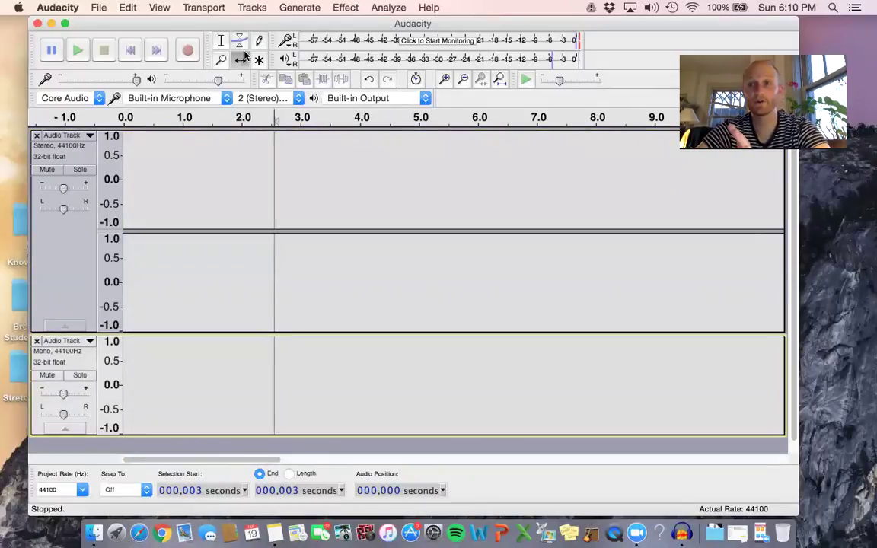
click(221, 40)
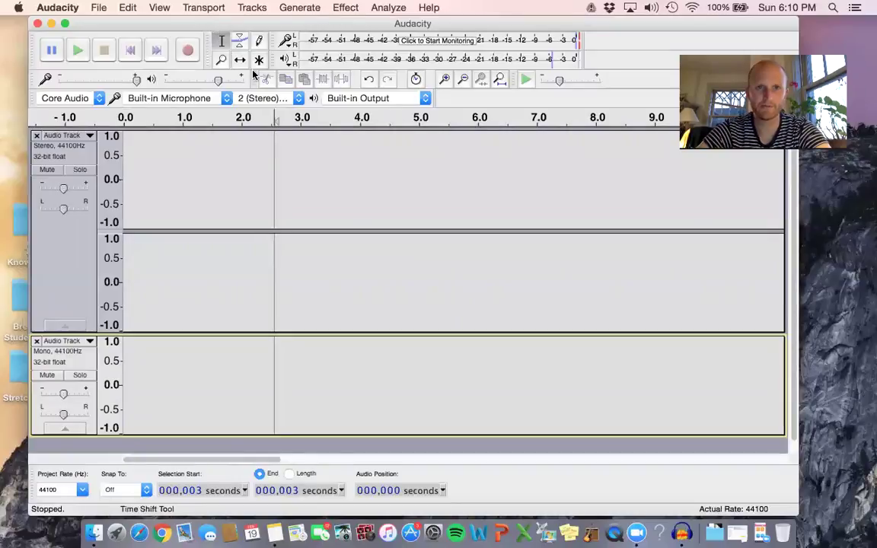
- Record about 10 seconds of new stereo audio from the start of the timeline and play it back from the beginning
click(123, 357)
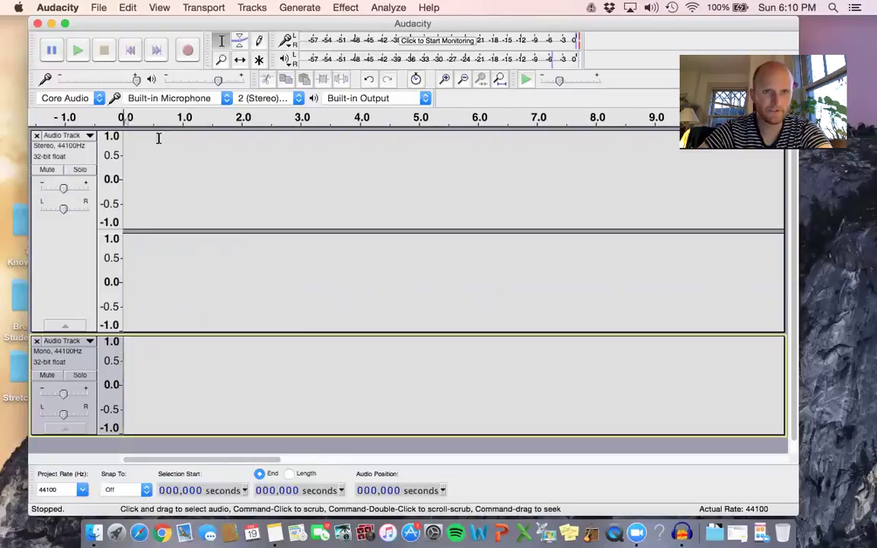
click(188, 50)
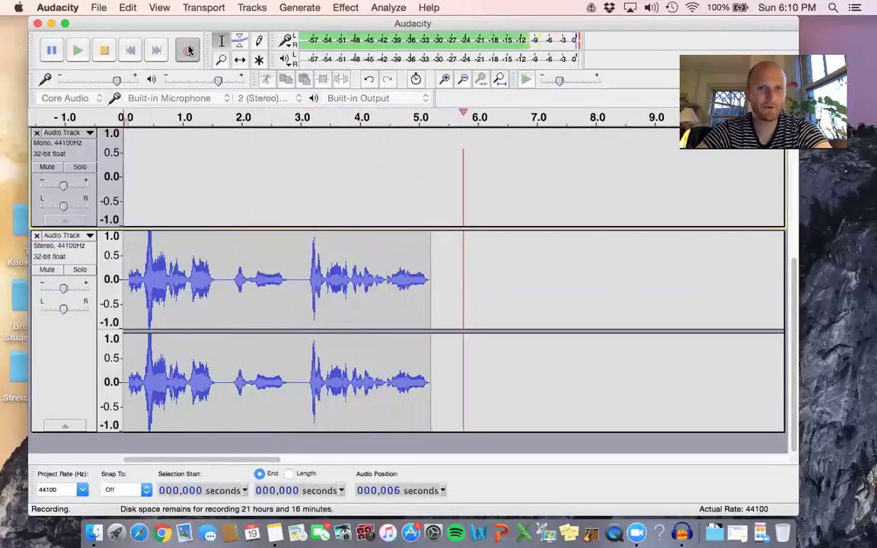
click(104, 51)
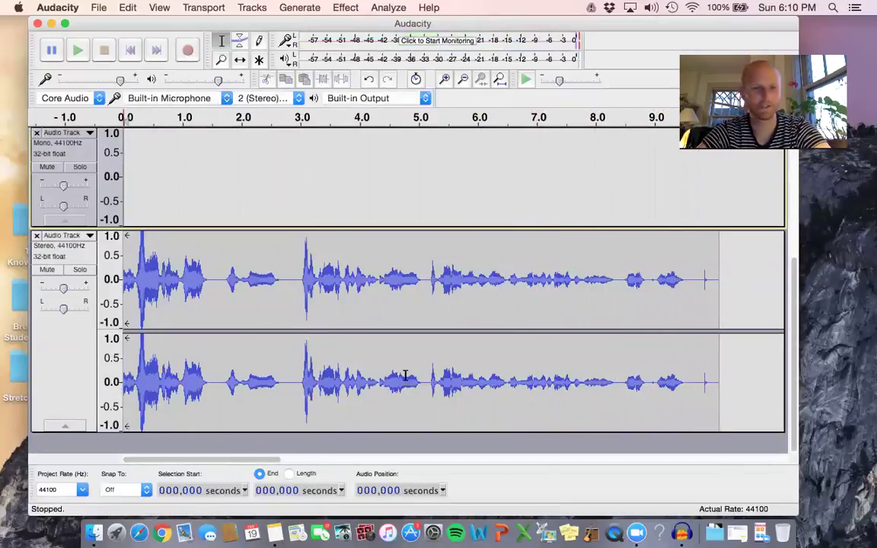
click(121, 115)
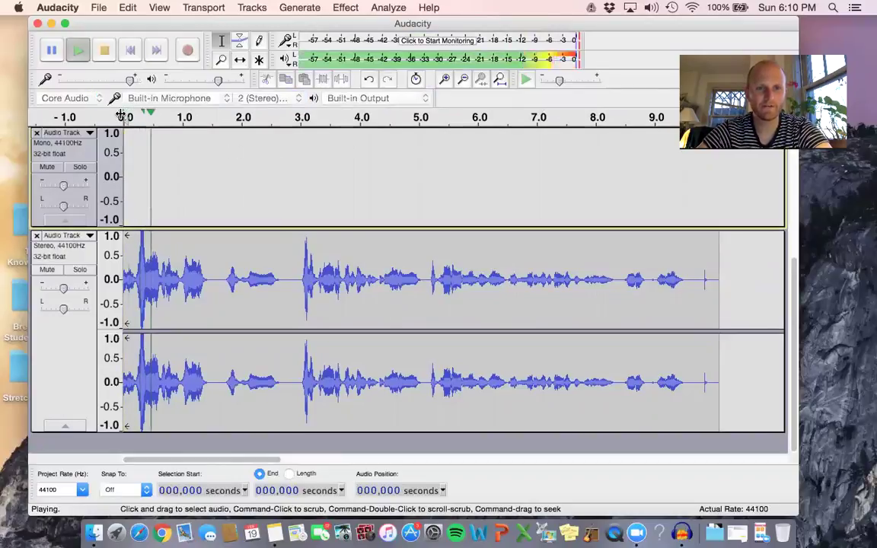
click(105, 53)
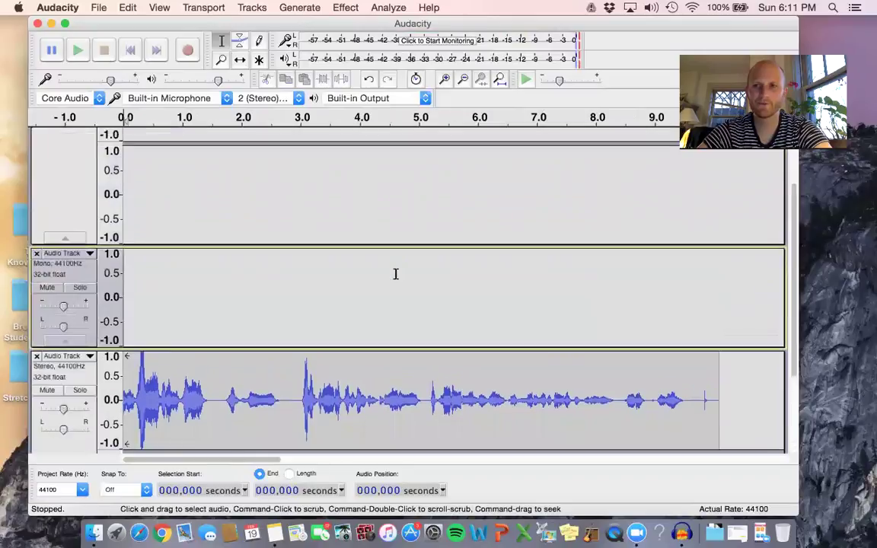
- Delete the empty mono track between the two stereo recordings
scroll(458, 344, up, 5)
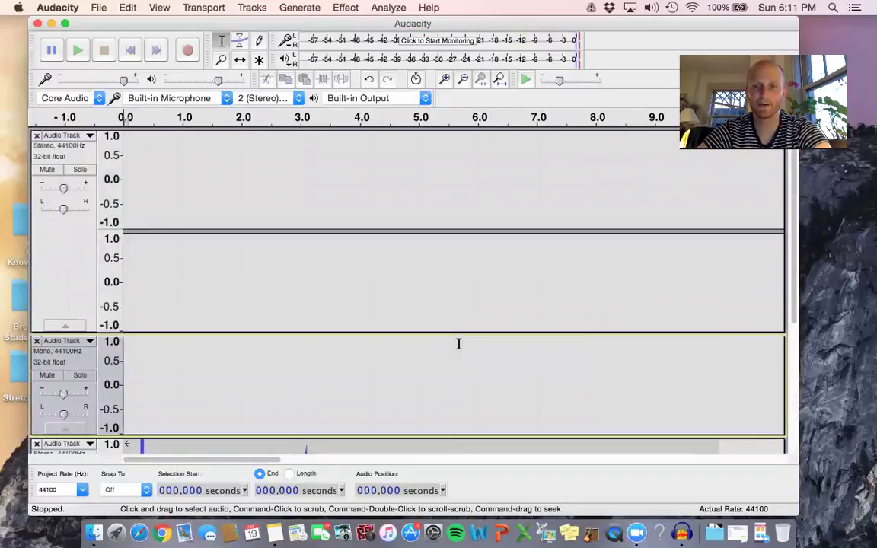
drag(251, 460, 352, 458)
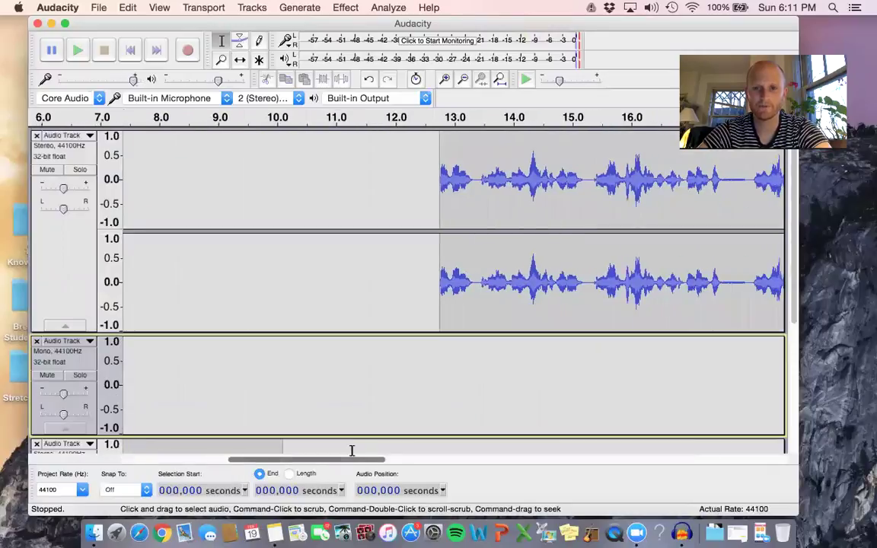
click(464, 79)
click(464, 78)
click(464, 79)
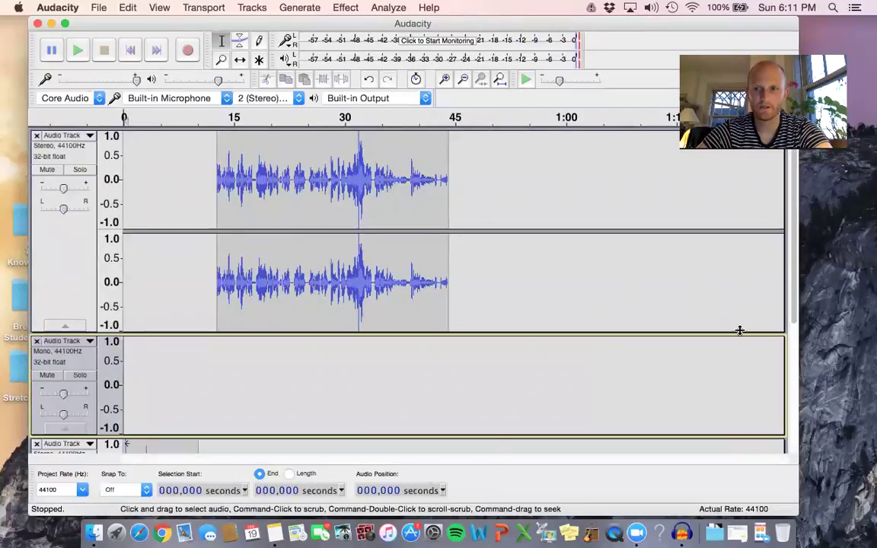
drag(794, 289, 794, 327)
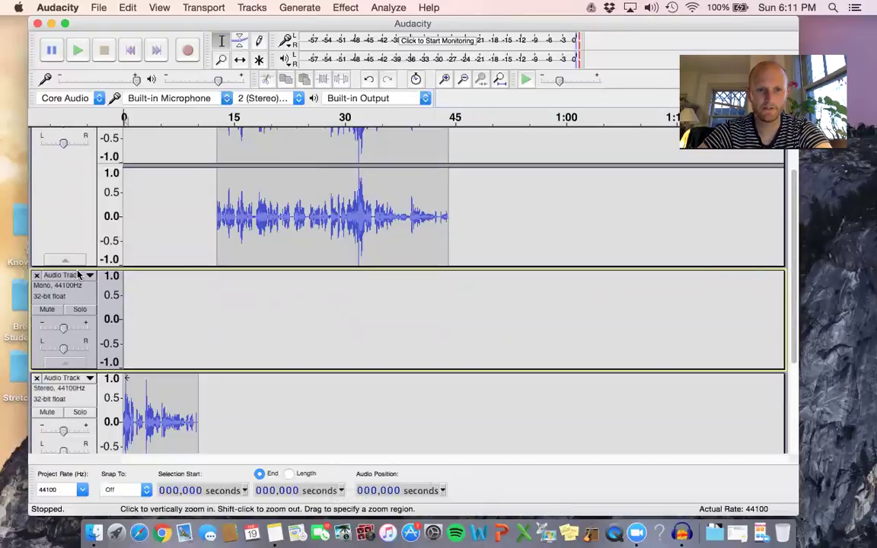
click(35, 276)
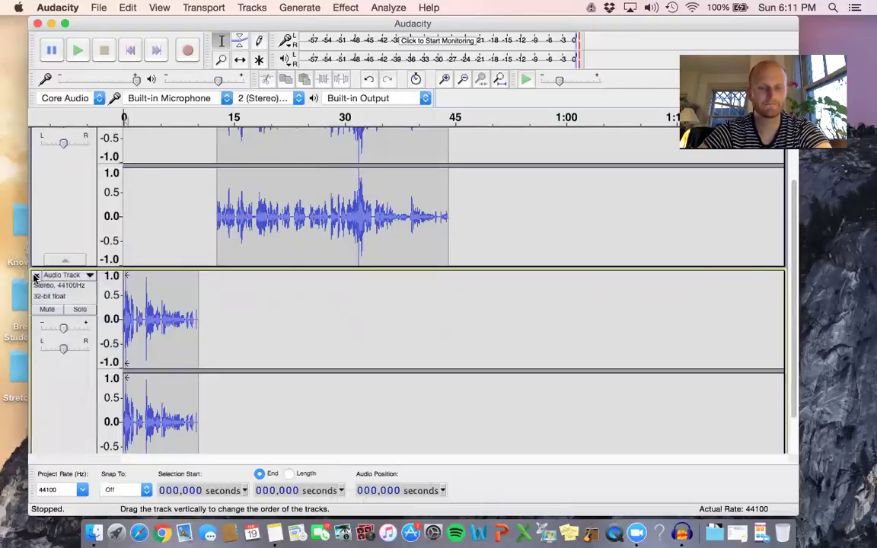
- Shift the upper stereo clip with the Time Shift tool to start at about 8 seconds and play the overlap from about 6.5 seconds
click(242, 61)
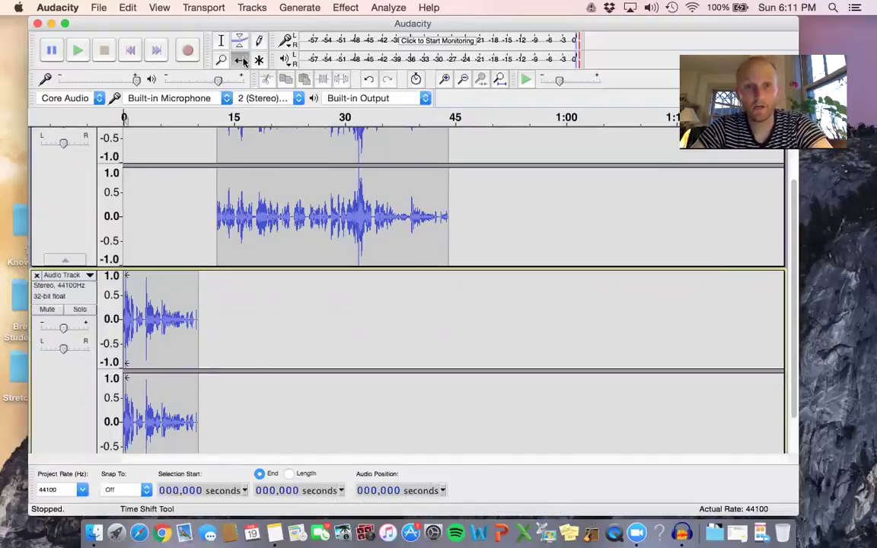
drag(294, 192, 260, 190)
scroll(228, 205, up, 3)
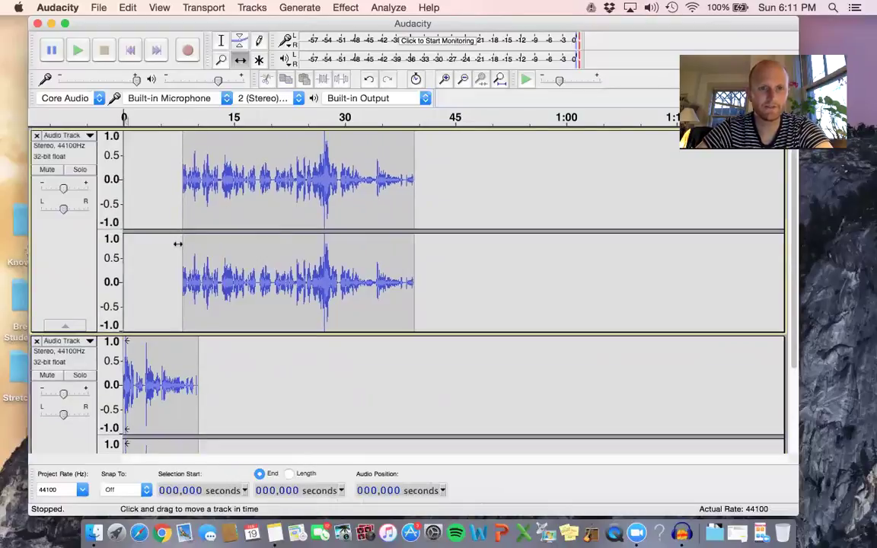
click(172, 117)
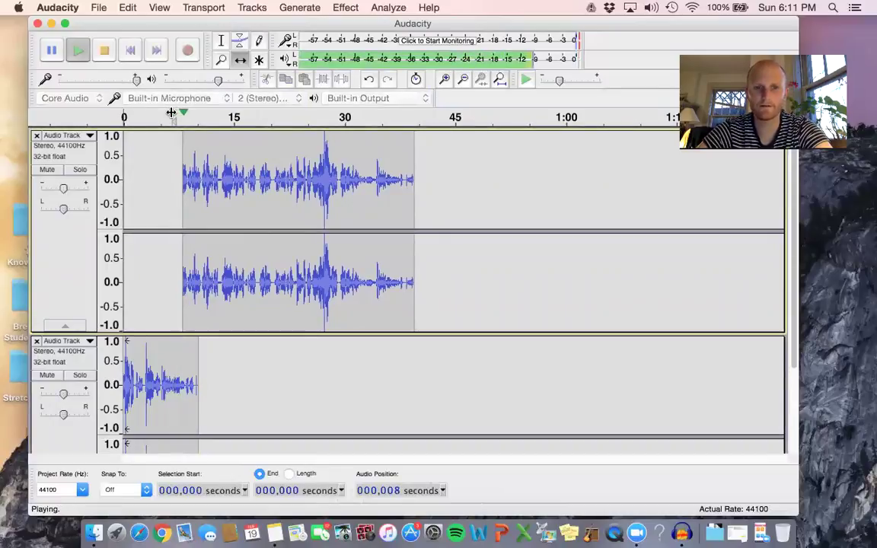
click(103, 52)
- Apply Fade Out to the lower recording from about 6 to 10 seconds and play it back from about 2.4 seconds
scroll(457, 374, down, 5)
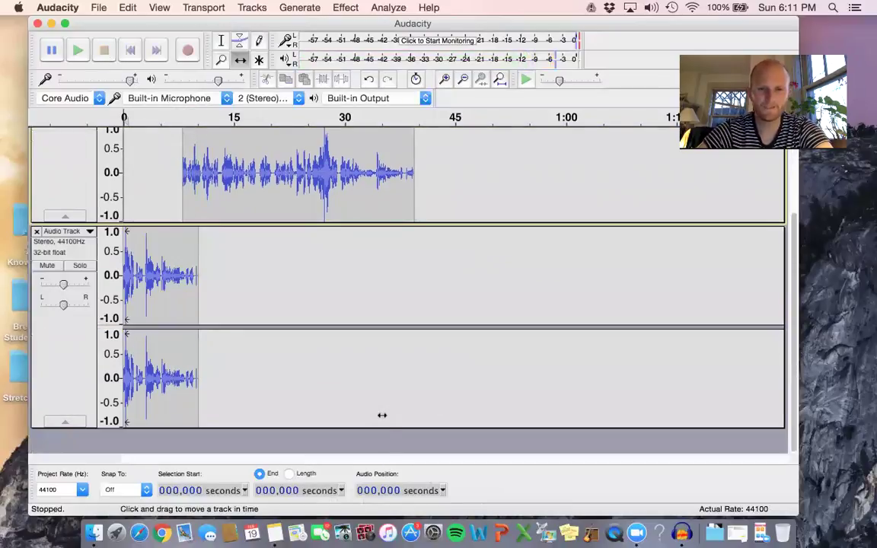
scroll(382, 415, up, 3)
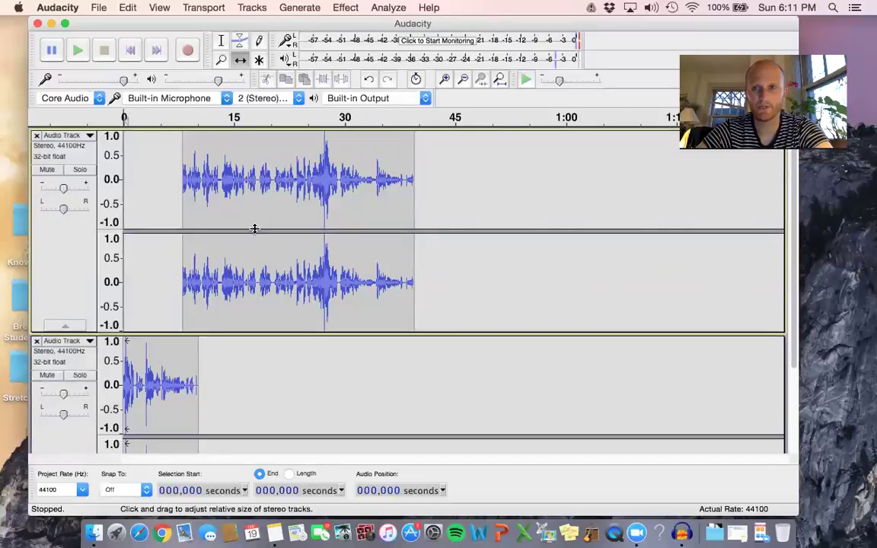
scroll(196, 344, down, 3)
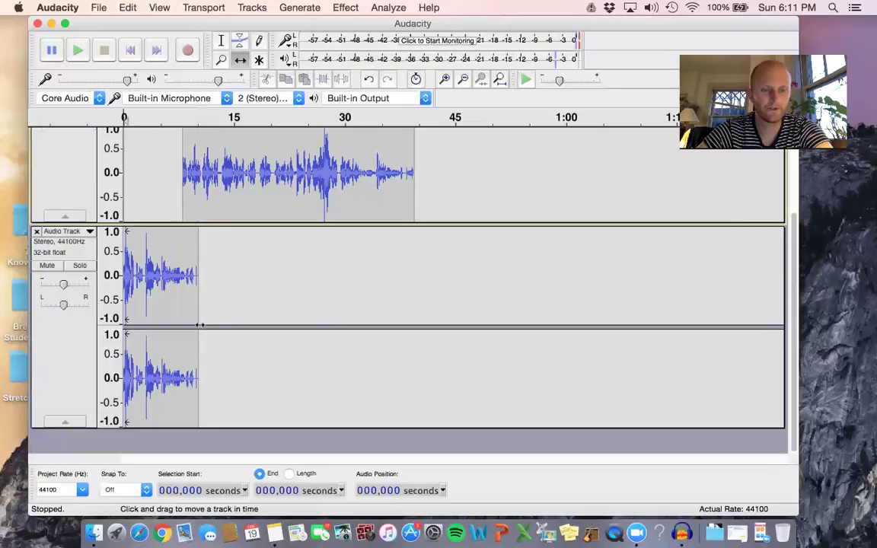
click(221, 42)
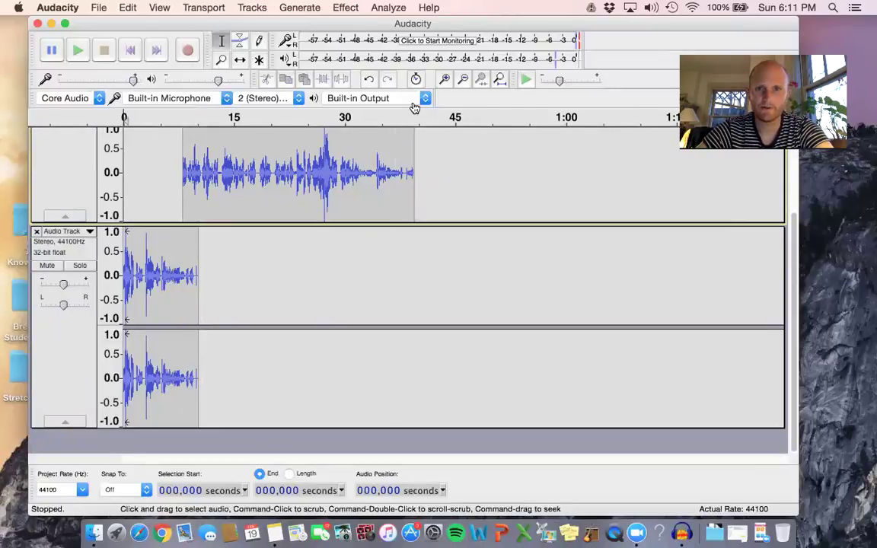
click(445, 79)
click(445, 80)
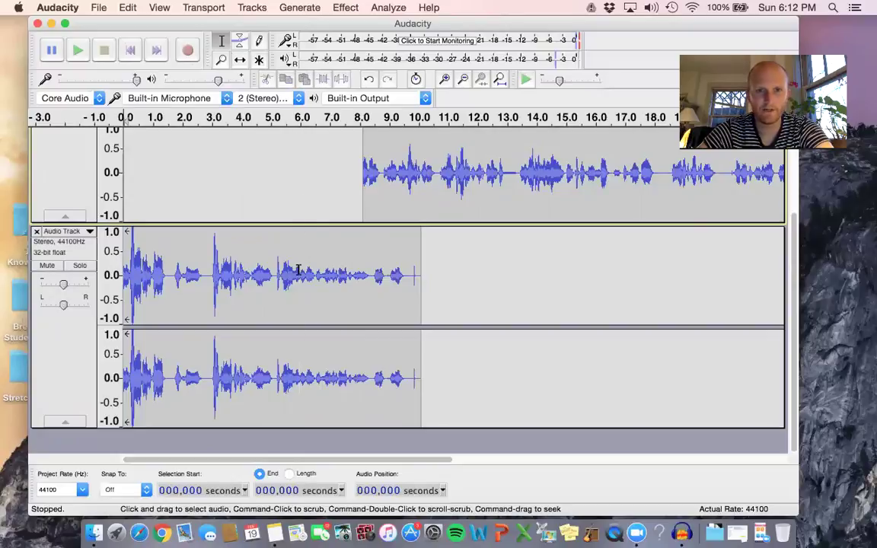
drag(301, 272, 420, 273)
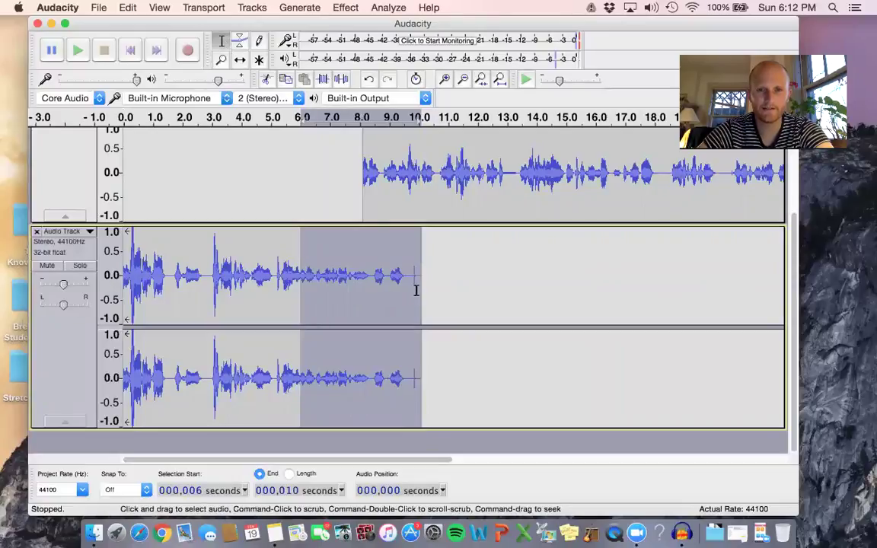
click(345, 8)
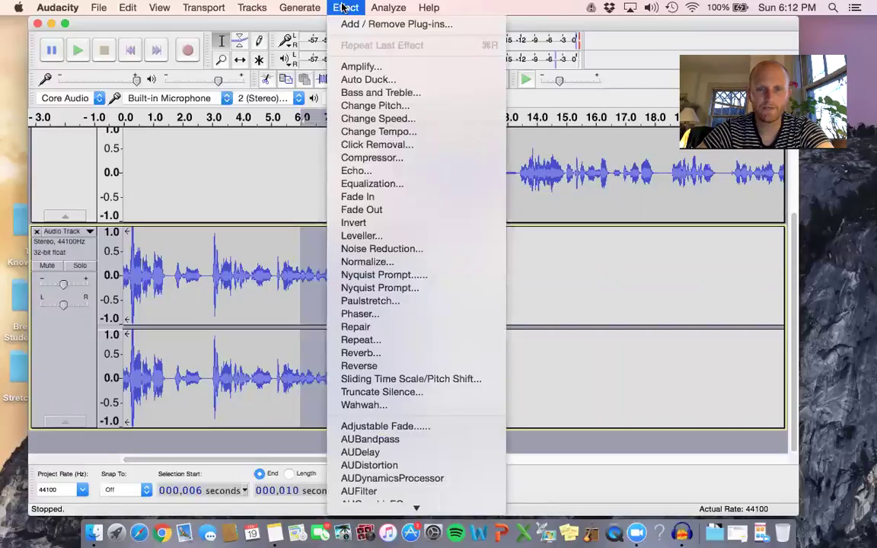
click(361, 210)
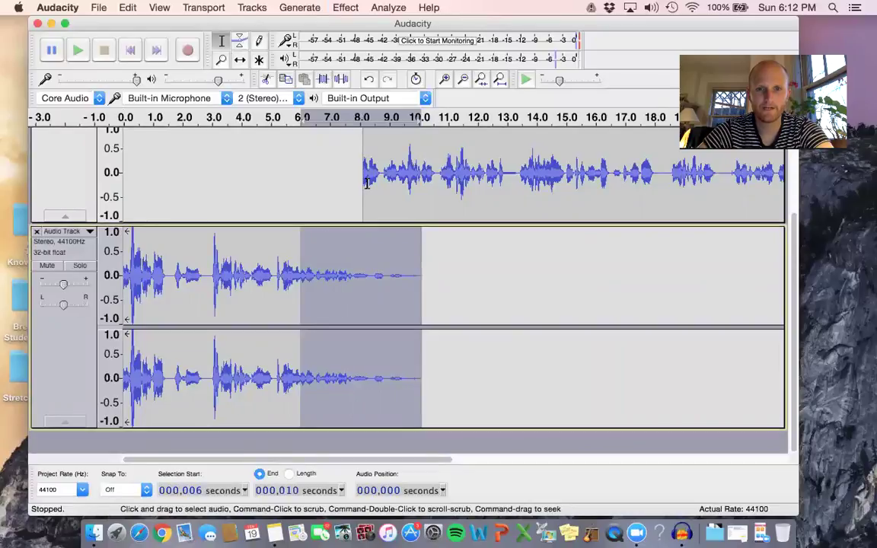
click(195, 117)
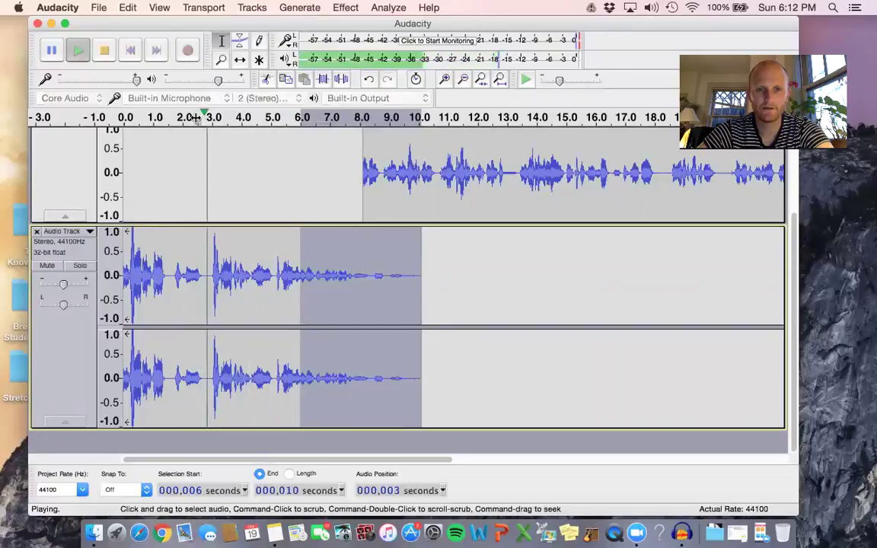
click(105, 49)
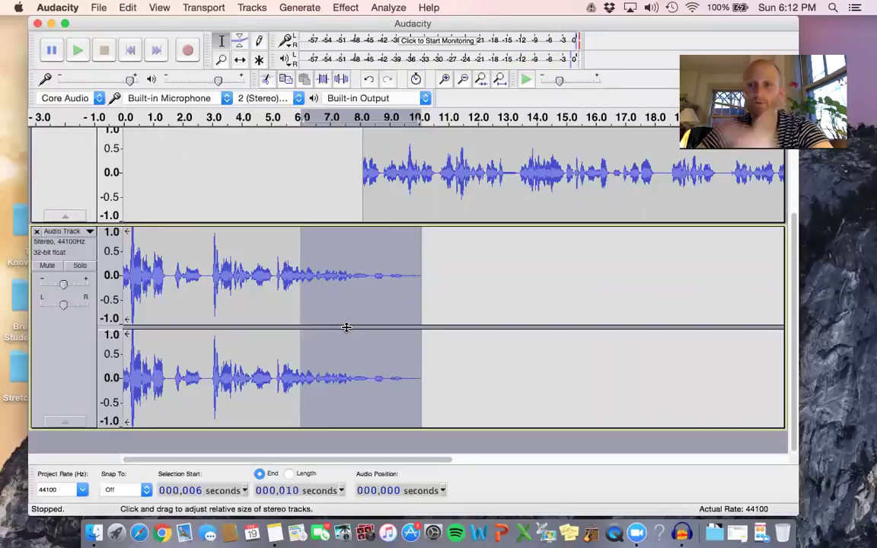
- Apply Fade In to the upper clip from about 8 to 12 seconds and play the crossfade from about 5 seconds
scroll(346, 328, up, 5)
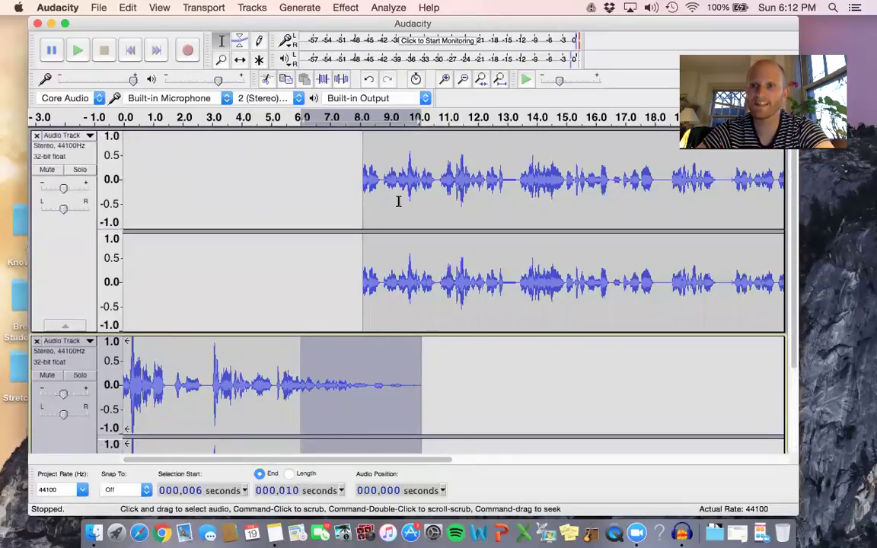
drag(362, 285, 472, 276)
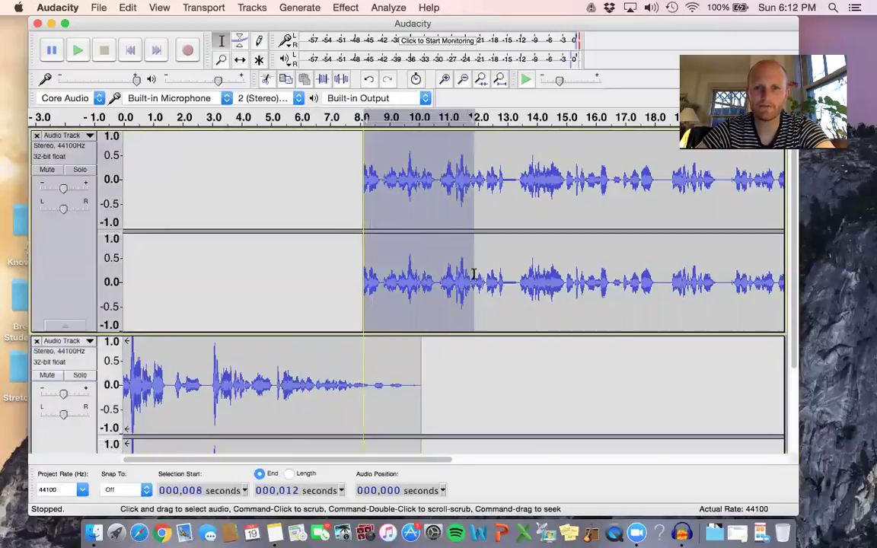
click(345, 8)
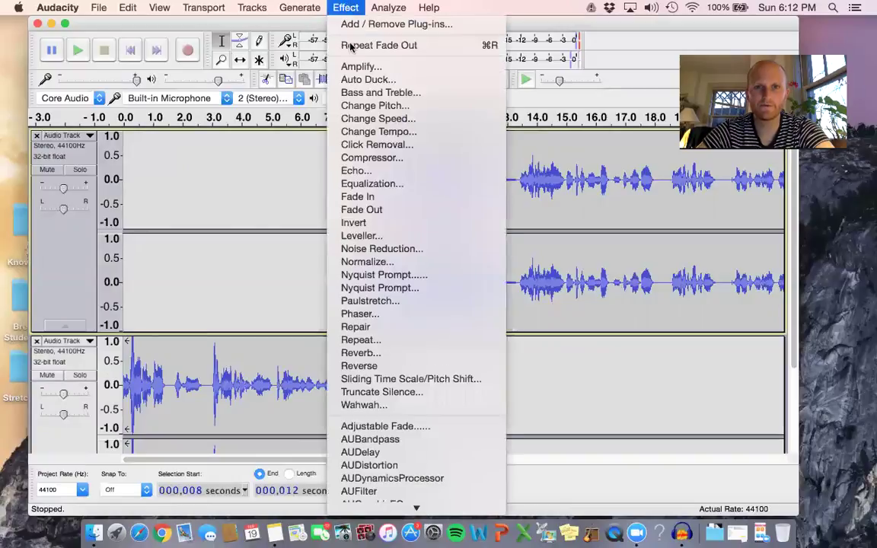
click(366, 198)
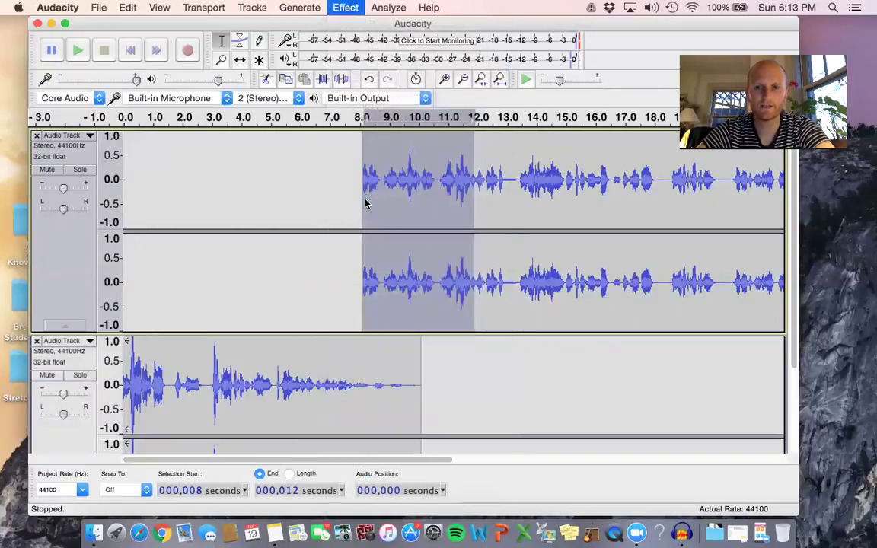
click(274, 118)
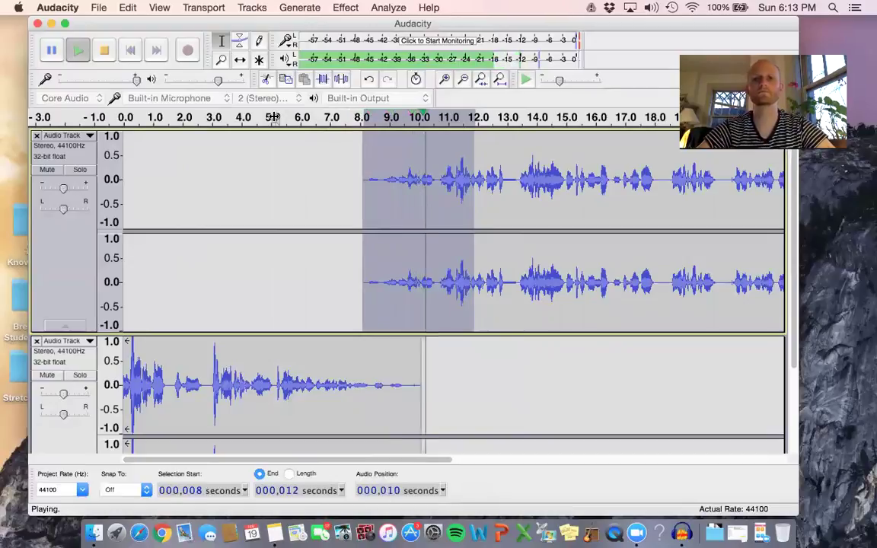
click(97, 54)
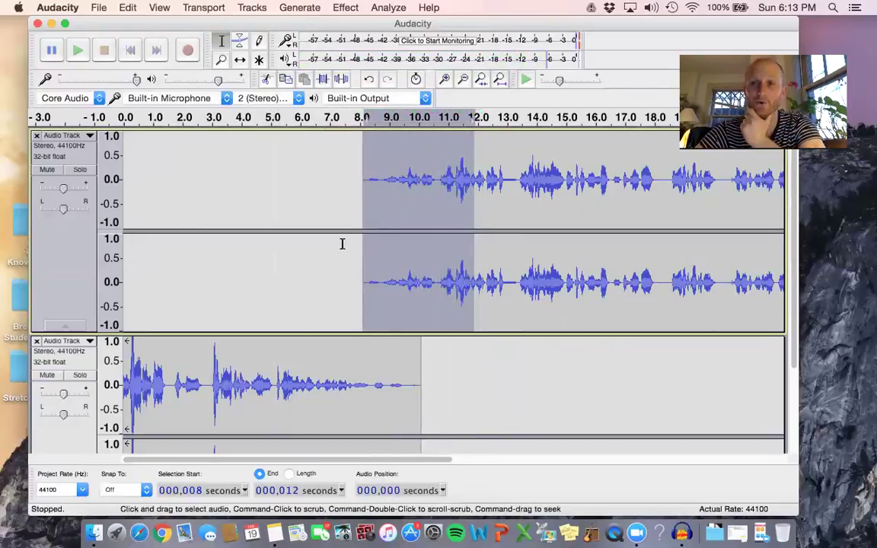
- Shift the upper clip to start at about 7 seconds and nudge the lower clip slightly later with the Time Shift tool
click(525, 321)
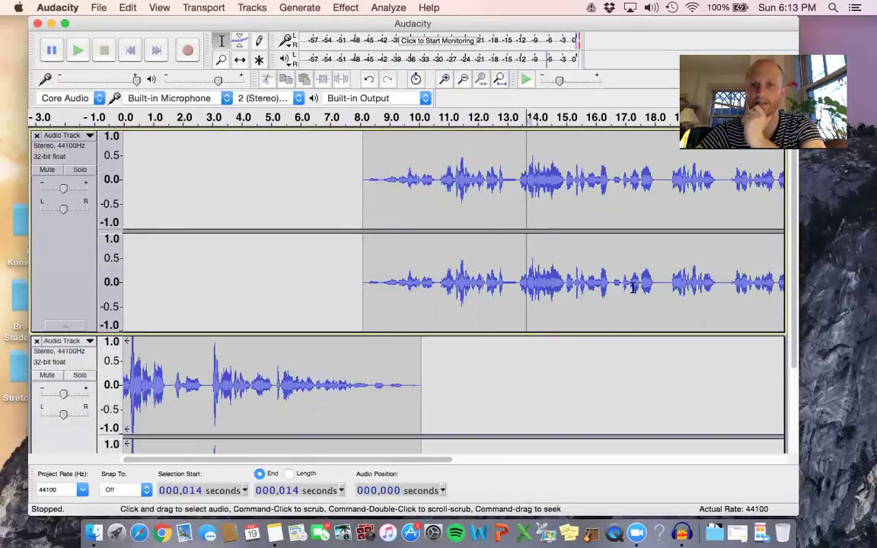
click(236, 44)
click(239, 60)
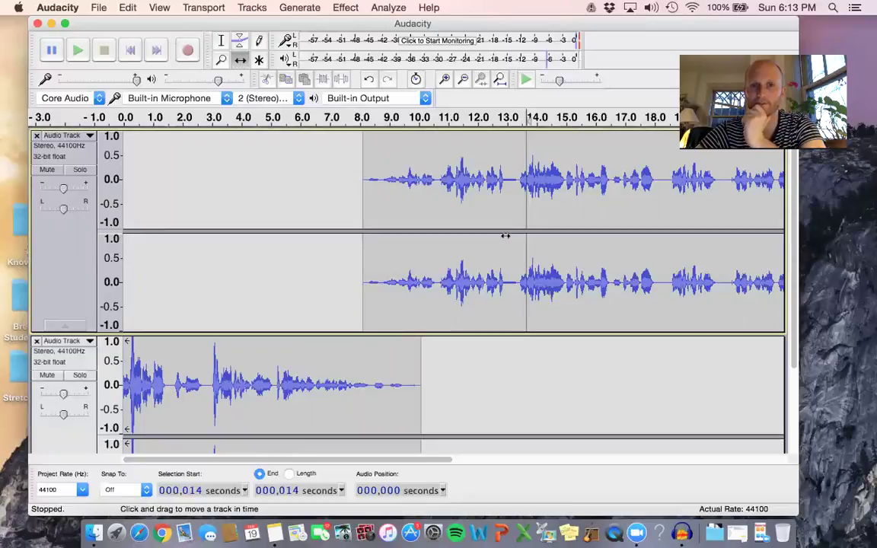
drag(494, 259, 462, 230)
drag(317, 360, 325, 380)
scroll(325, 380, down, 3)
scroll(325, 380, up, 3)
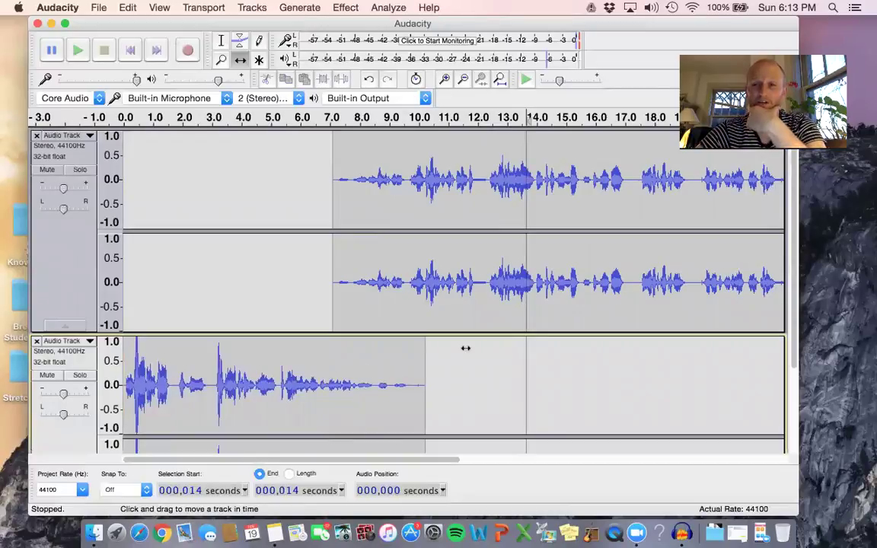
- Lower the upper clip's volume slightly with Envelope tool points at about 12 and 17.5 seconds, then return to the Selection tool
click(240, 41)
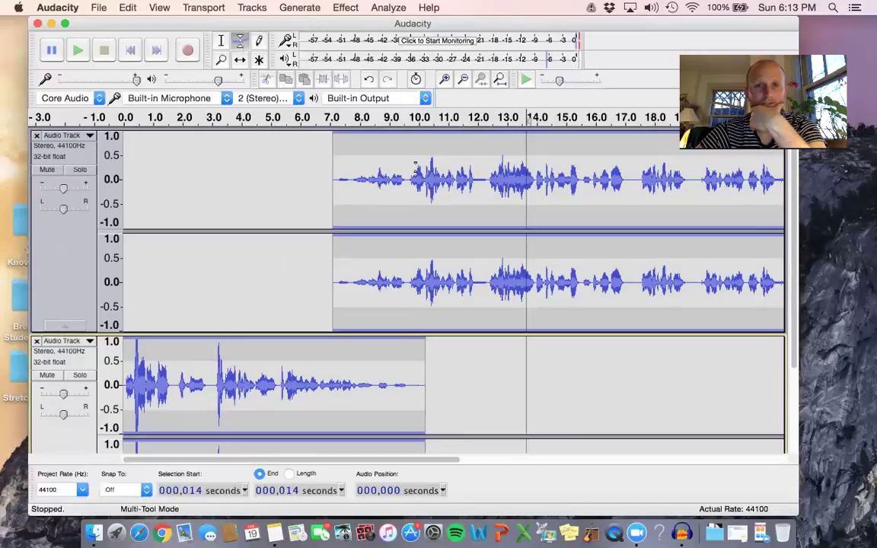
drag(493, 168, 482, 153)
drag(524, 178, 481, 168)
drag(623, 152, 643, 157)
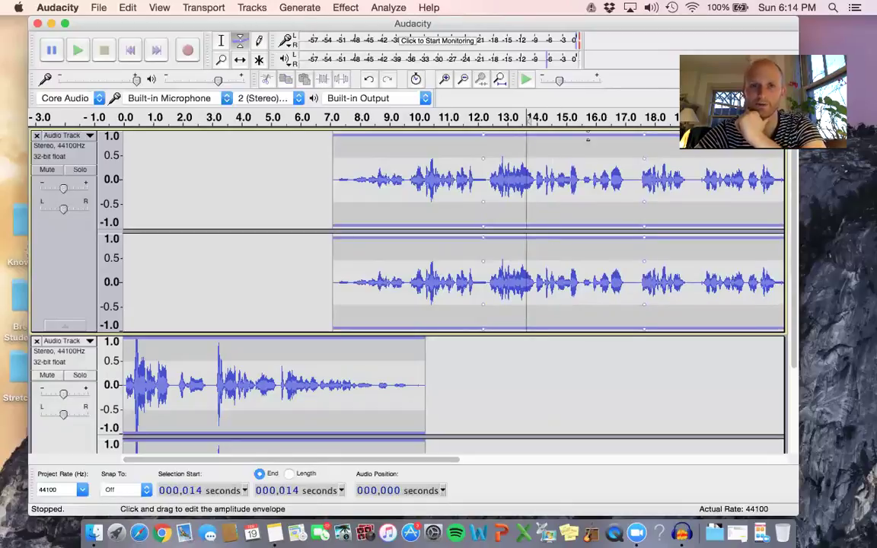
click(221, 40)
scroll(278, 206, down, 5)
scroll(277, 205, up, 3)
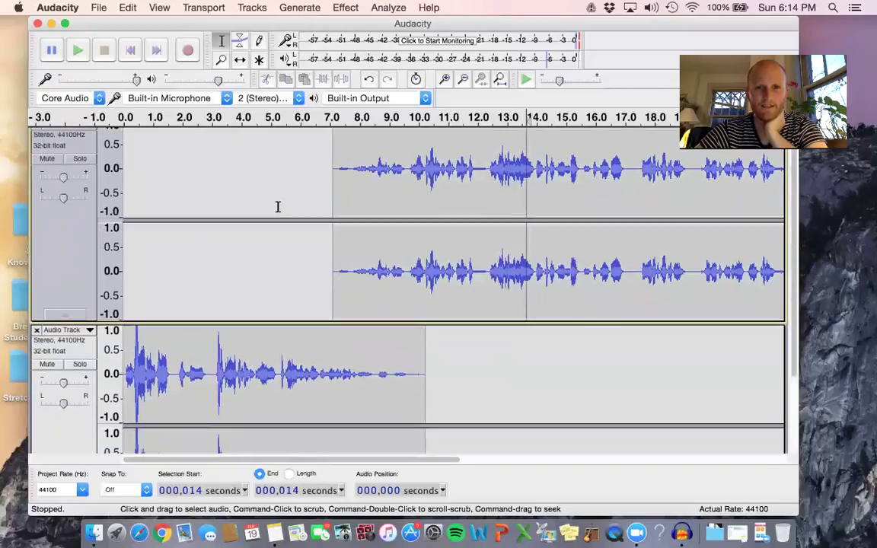
scroll(227, 226, down, 3)
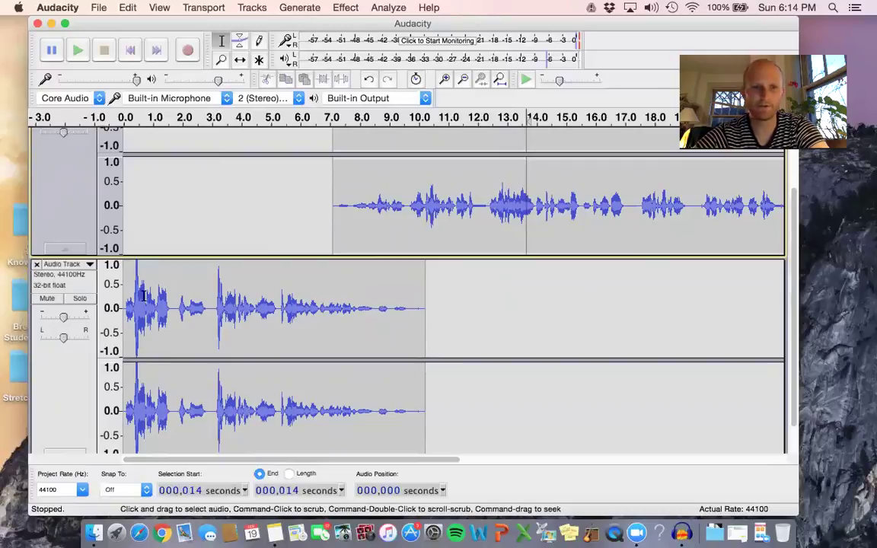
scroll(158, 290, up, 3)
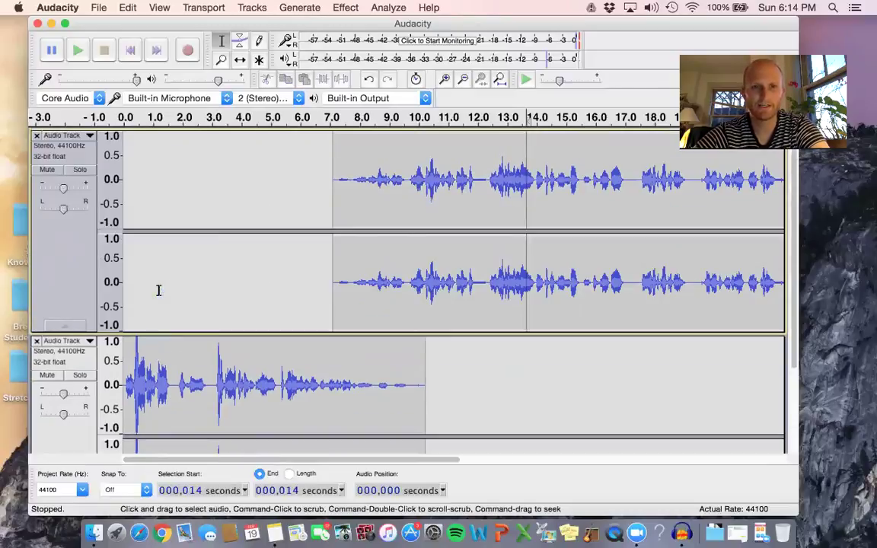
scroll(617, 172, down, 2)
scroll(618, 173, up, 2)
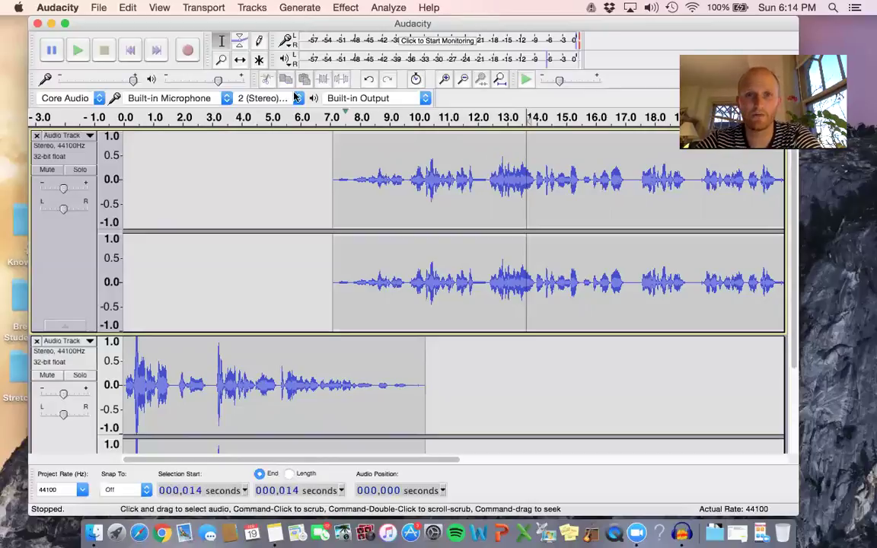
- Play the upper clip from about 11.7 seconds and delete its quiet pause from about 11.9 to 12.4 seconds
click(444, 80)
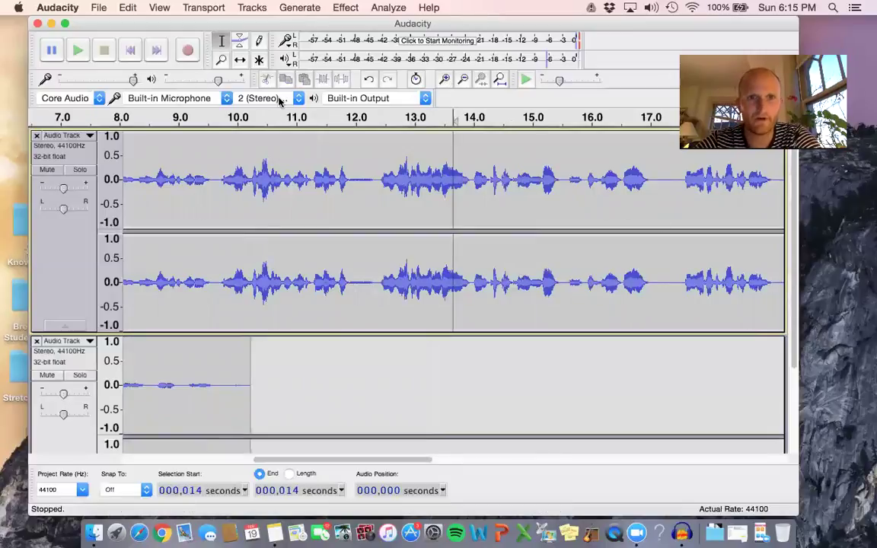
click(444, 80)
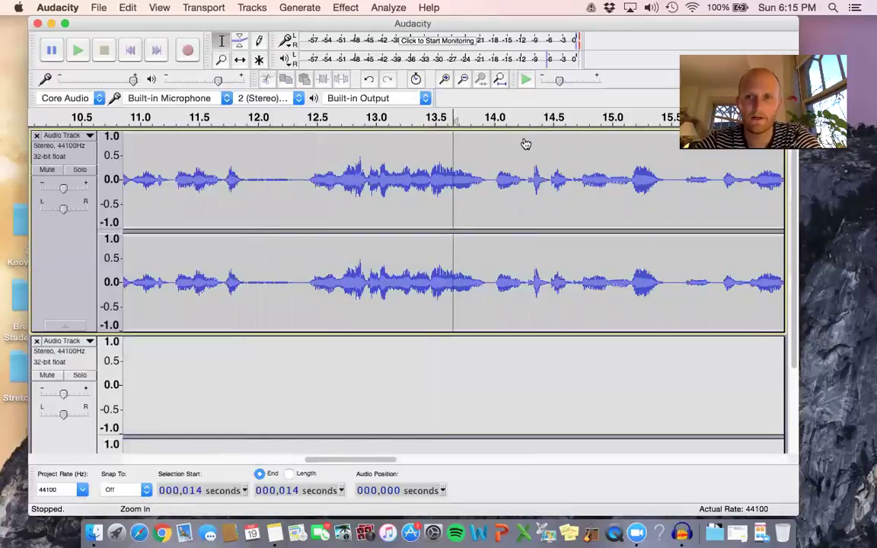
click(222, 114)
click(104, 50)
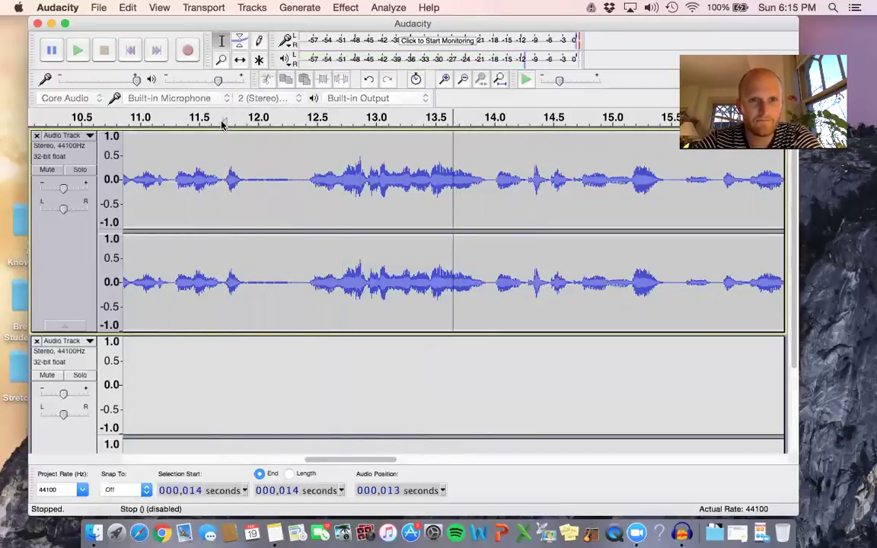
click(223, 123)
click(104, 50)
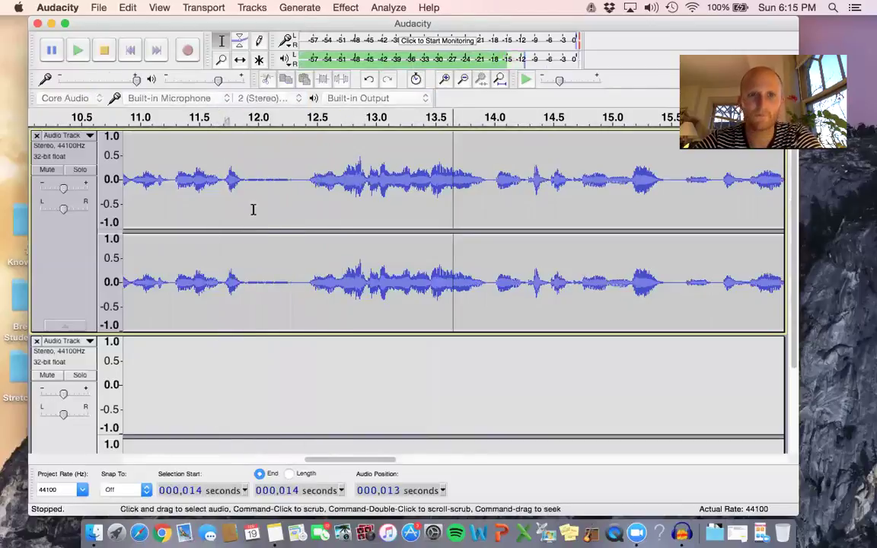
drag(250, 180, 300, 183)
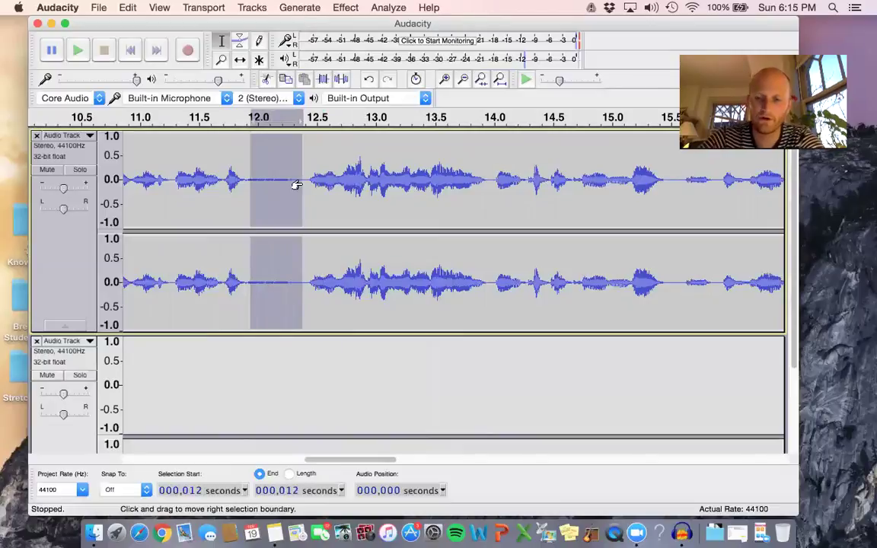
key(Delete)
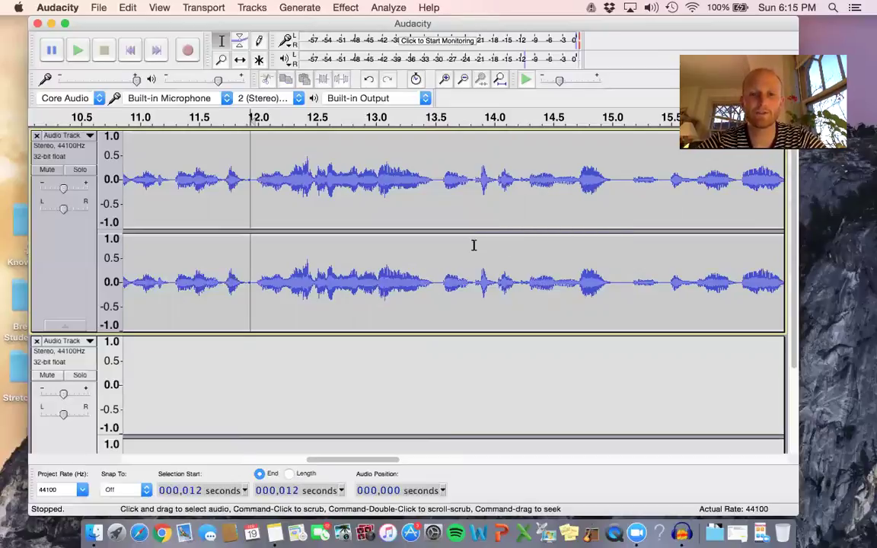
drag(516, 199, 242, 175)
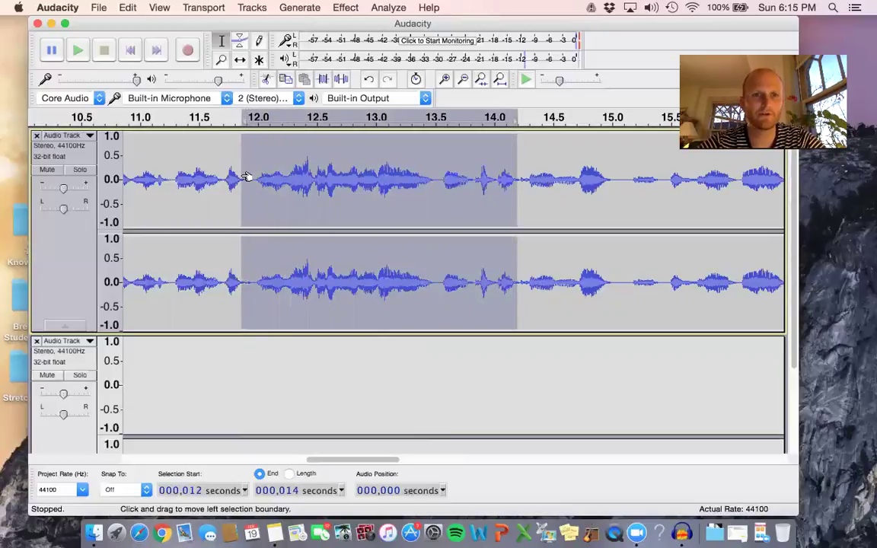
click(161, 7)
mouse_move(121, 7)
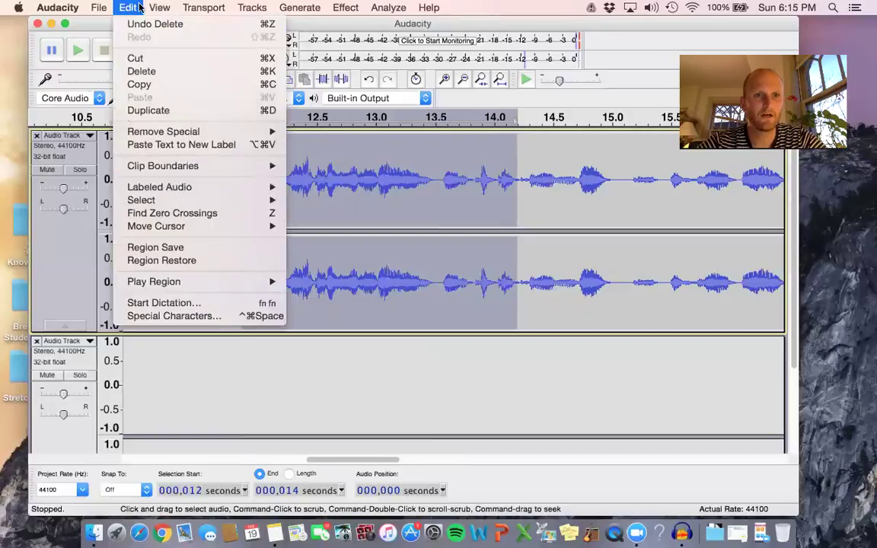
click(135, 7)
scroll(266, 264, down, 2)
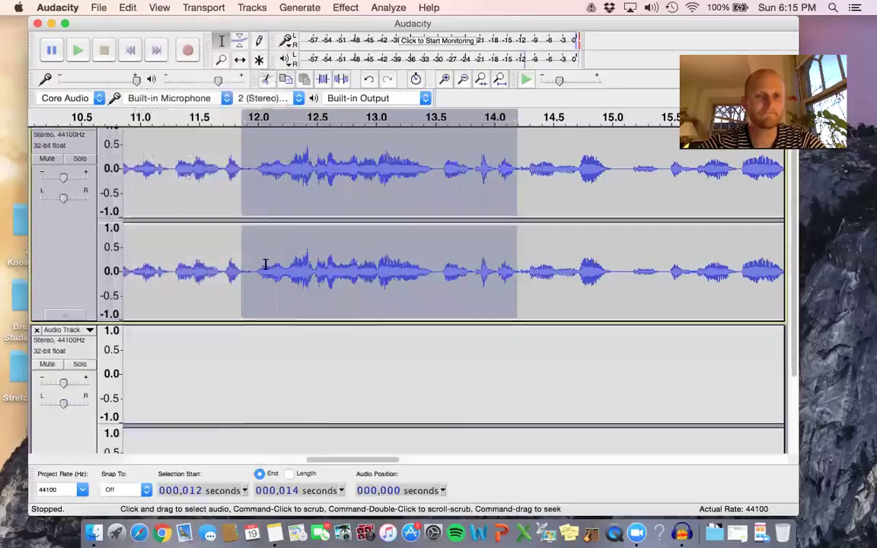
scroll(266, 264, up, 2)
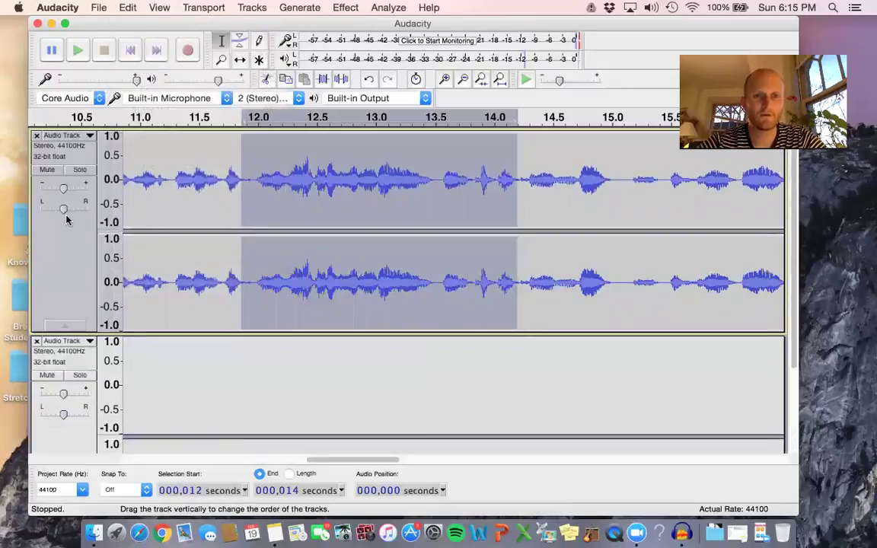
click(220, 221)
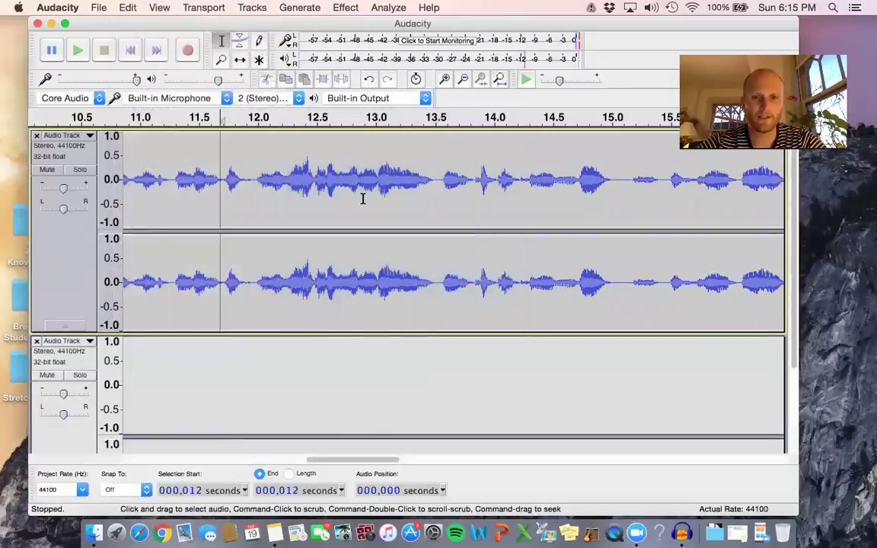
- Select the whole upper clip and apply the Compressor with a -12 dB threshold, -40 dB noise floor and 2:1 ratio
click(463, 79)
click(463, 79)
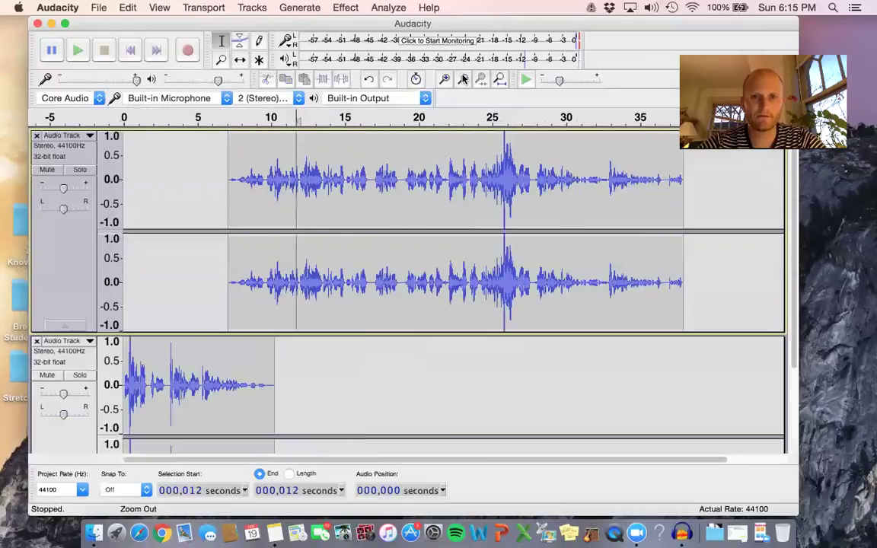
click(683, 274)
drag(579, 274, 226, 251)
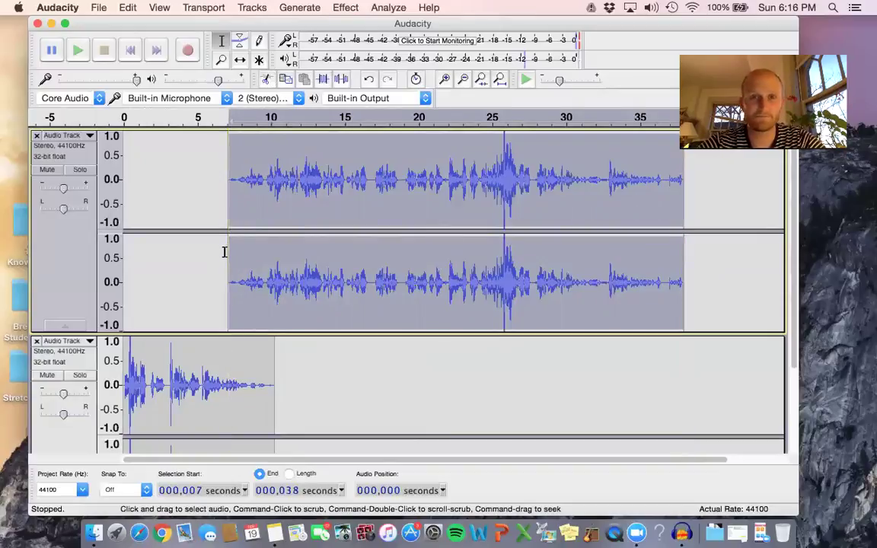
click(347, 8)
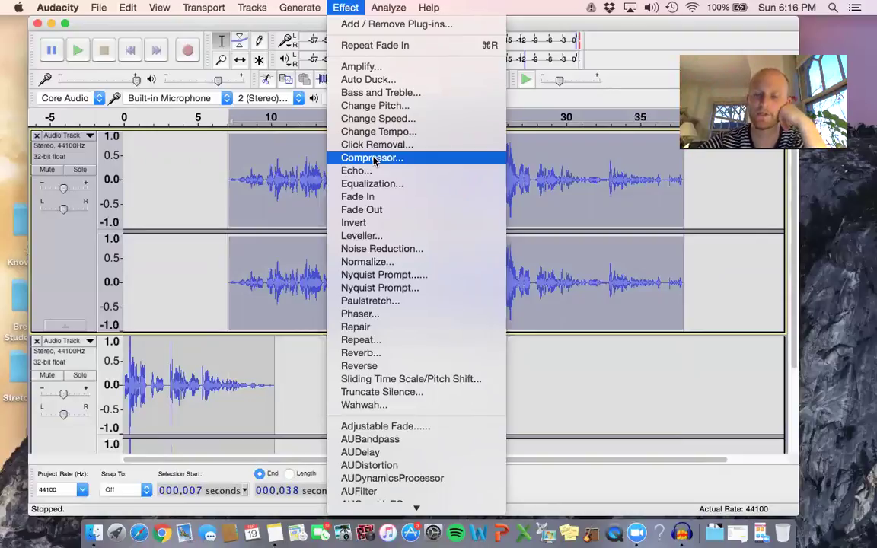
click(373, 159)
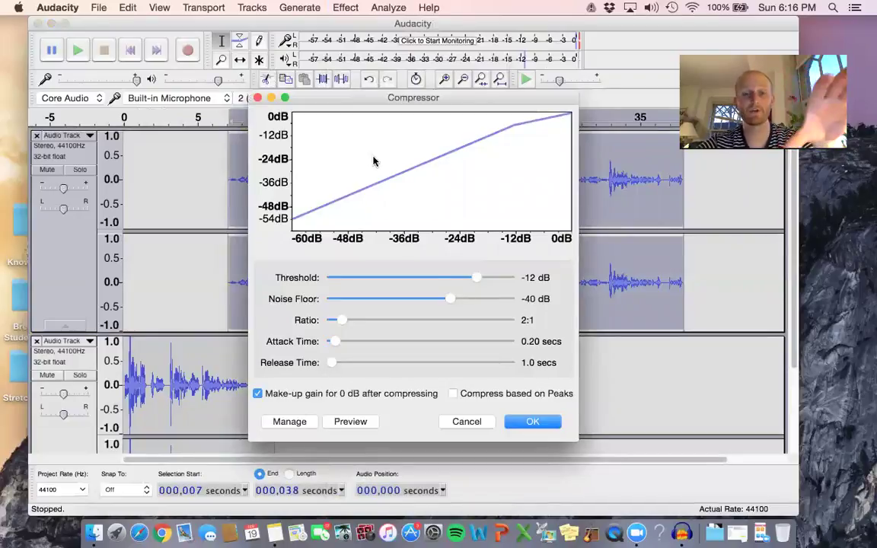
click(531, 422)
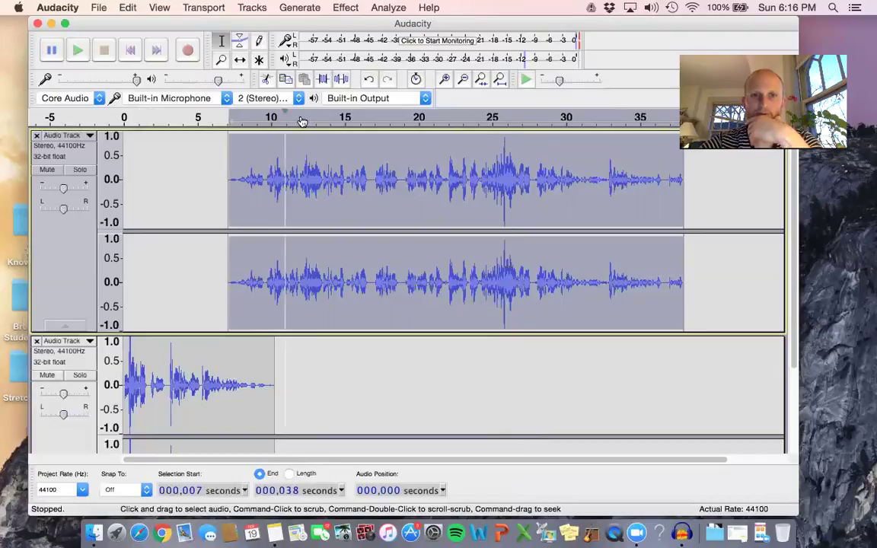
- Play back the compressed upper clip from about 7 seconds, stop it and clear the selection
click(230, 109)
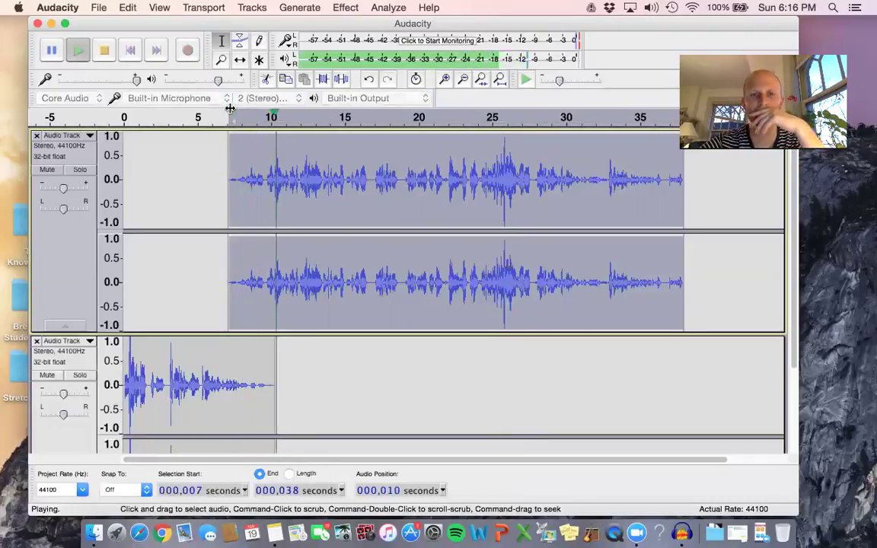
click(107, 58)
click(316, 213)
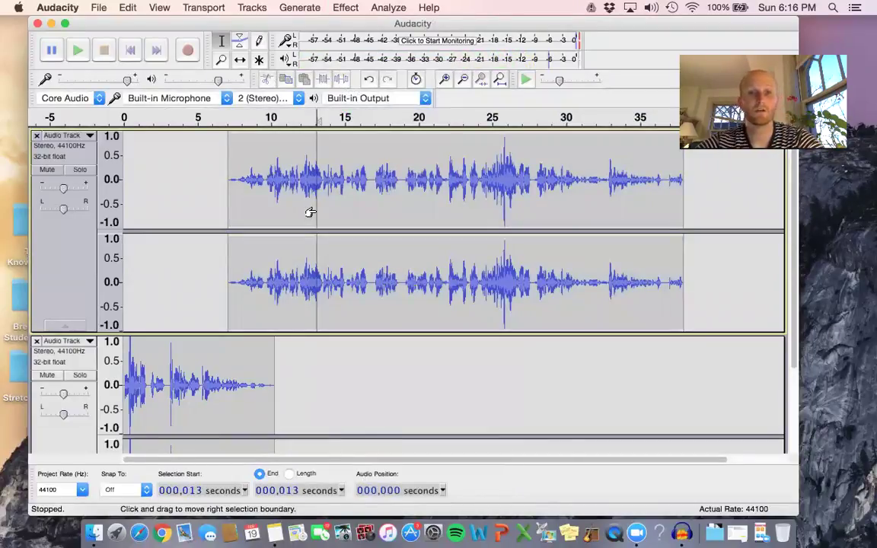
- Select about 14 to 25 seconds of the upper clip and capture it as the Noise Reduction noise profile
click(332, 176)
drag(473, 190, 485, 206)
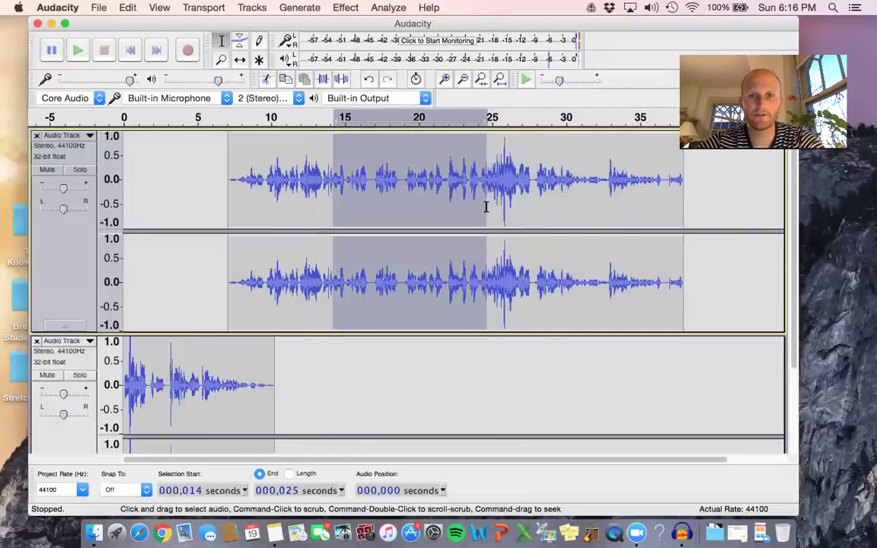
click(344, 8)
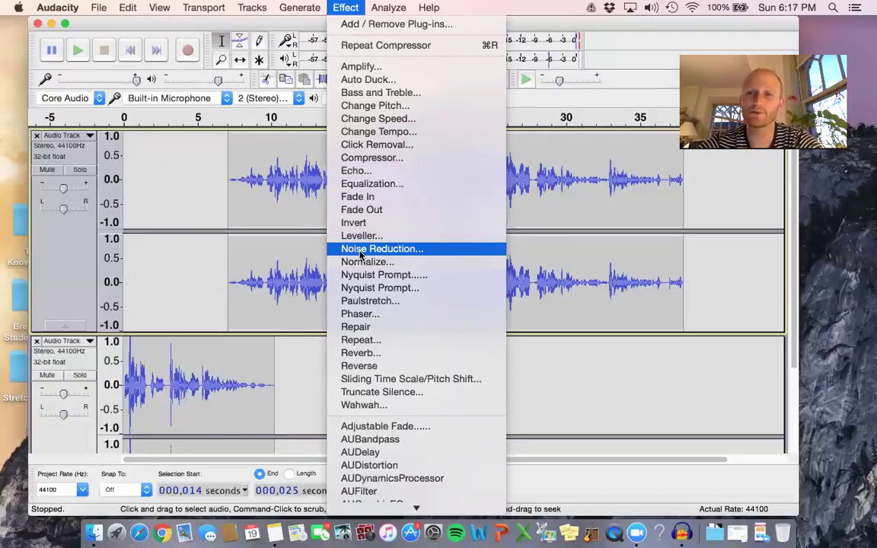
click(361, 254)
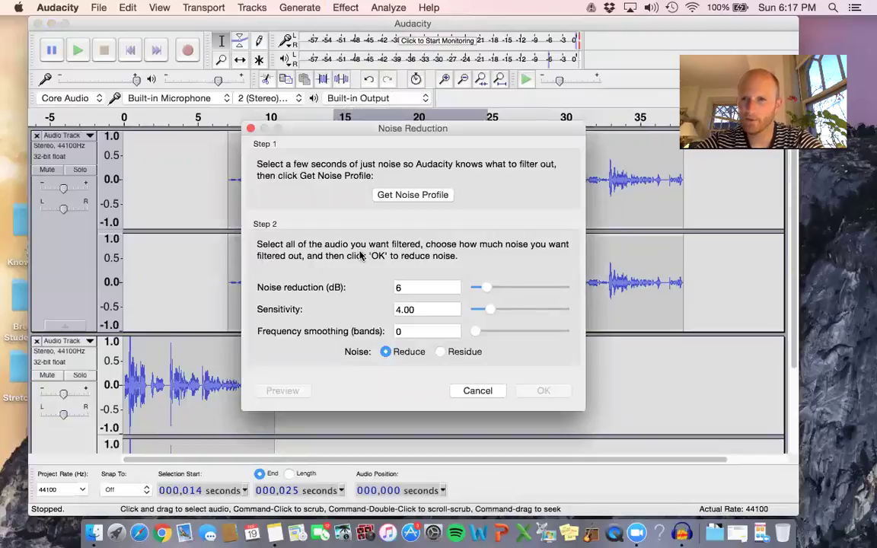
click(398, 194)
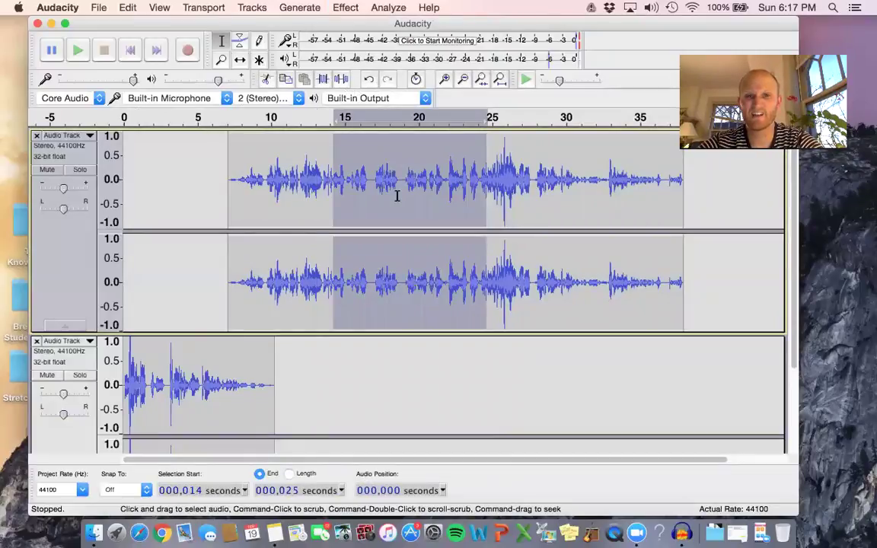
- Apply Noise Reduction to the selected section with 6 dB reduction, sensitivity 4.00 and 0 frequency smoothing bands
click(300, 7)
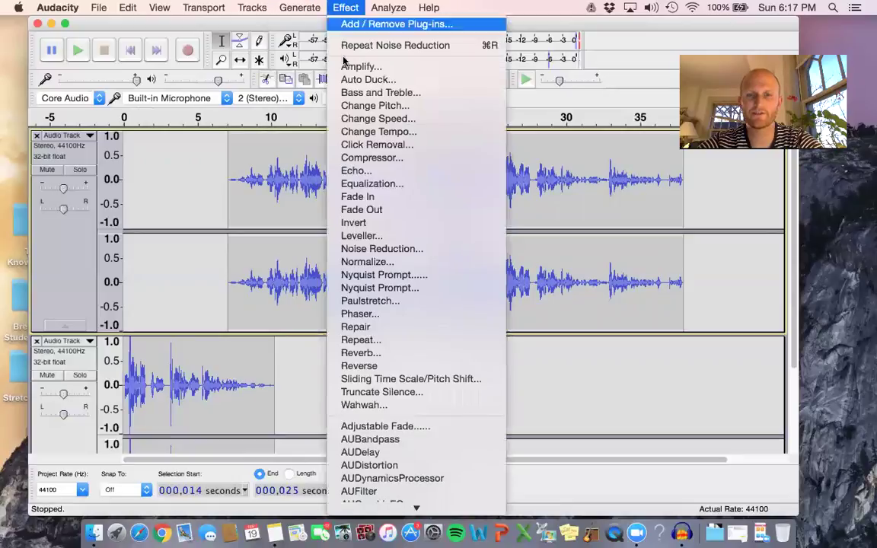
click(372, 250)
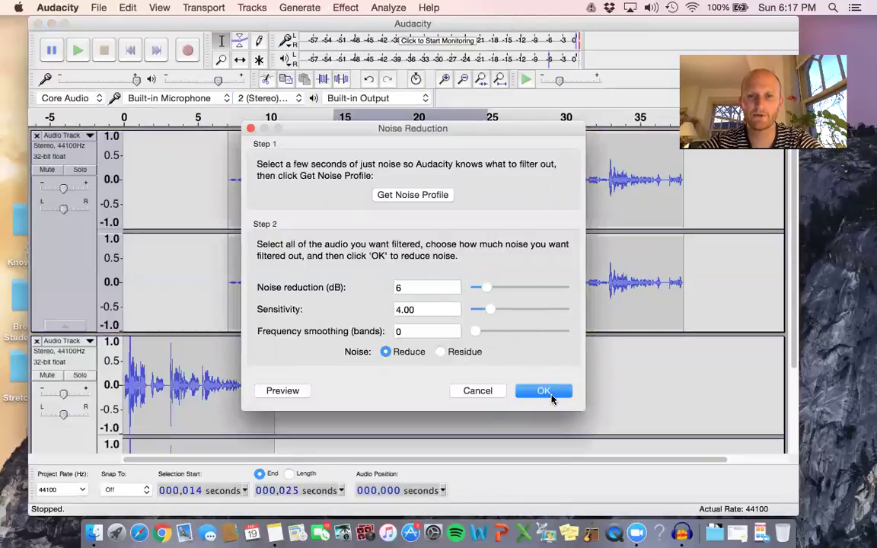
click(545, 391)
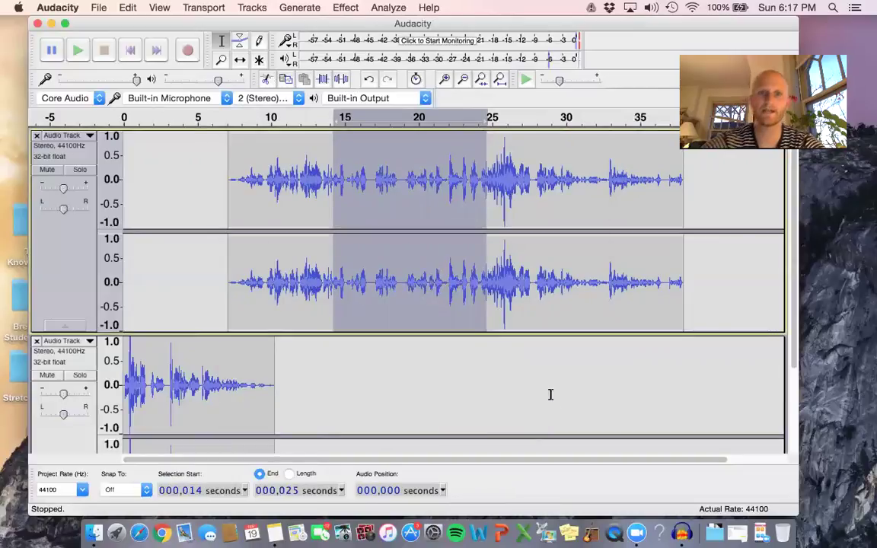
- Play the noise-reduced section from about 14 seconds at a raised output volume, and the audio from about 26.5 seconds for comparison
click(332, 109)
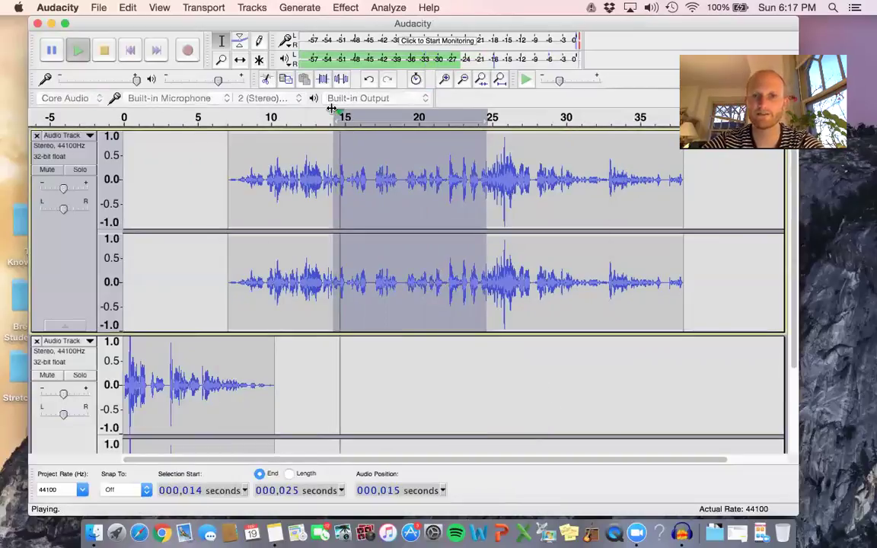
key(XF86AudioRaiseVolume)
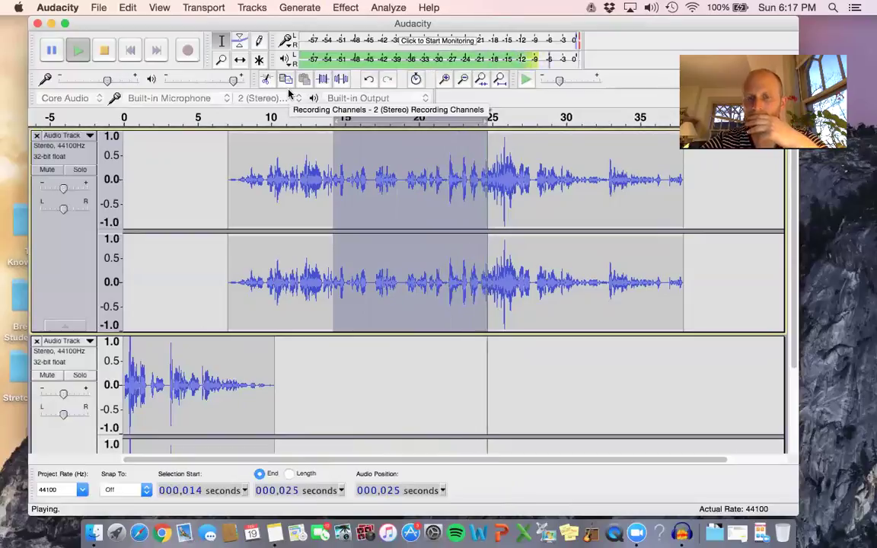
click(516, 121)
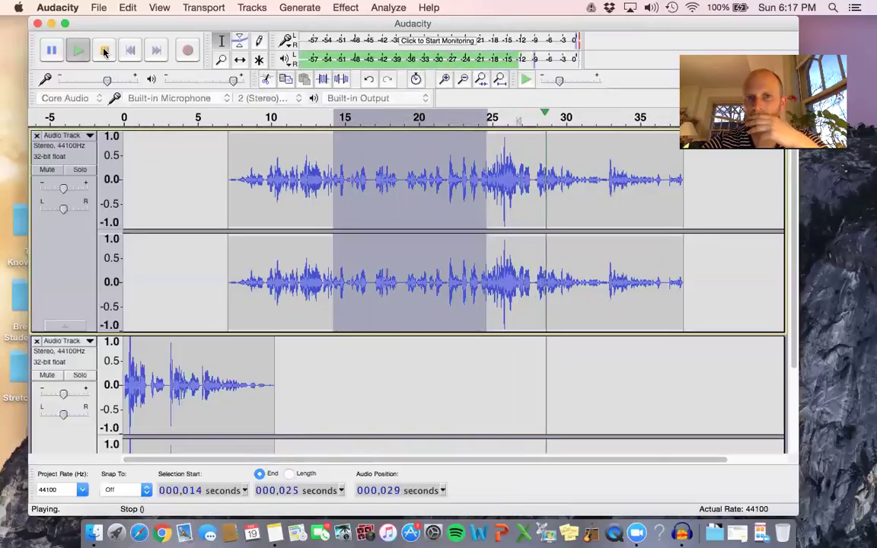
click(104, 51)
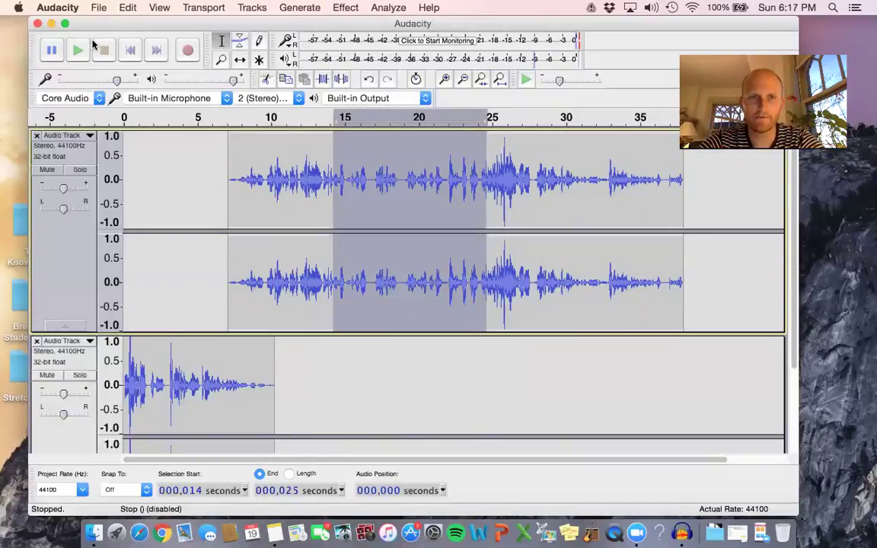
scroll(288, 244, down, 3)
scroll(288, 244, up, 3)
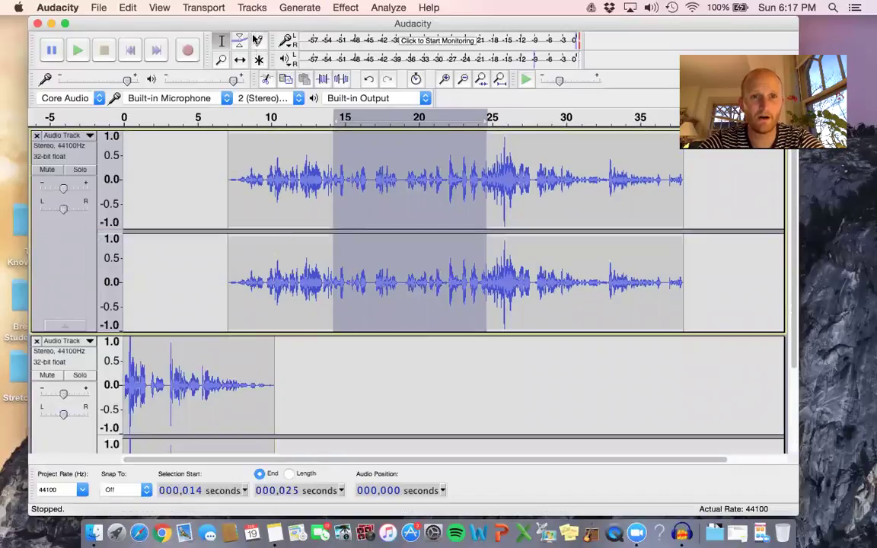